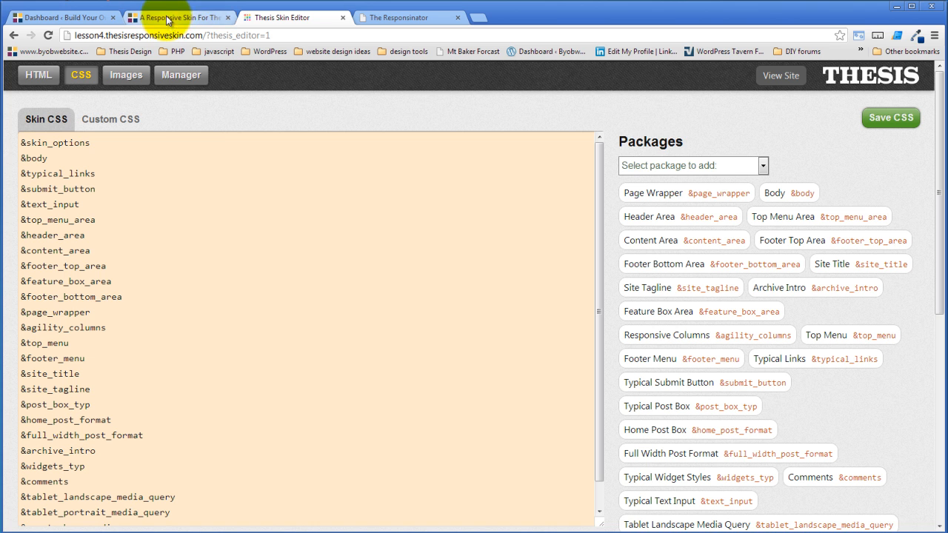
pyautogui.click(161, 20)
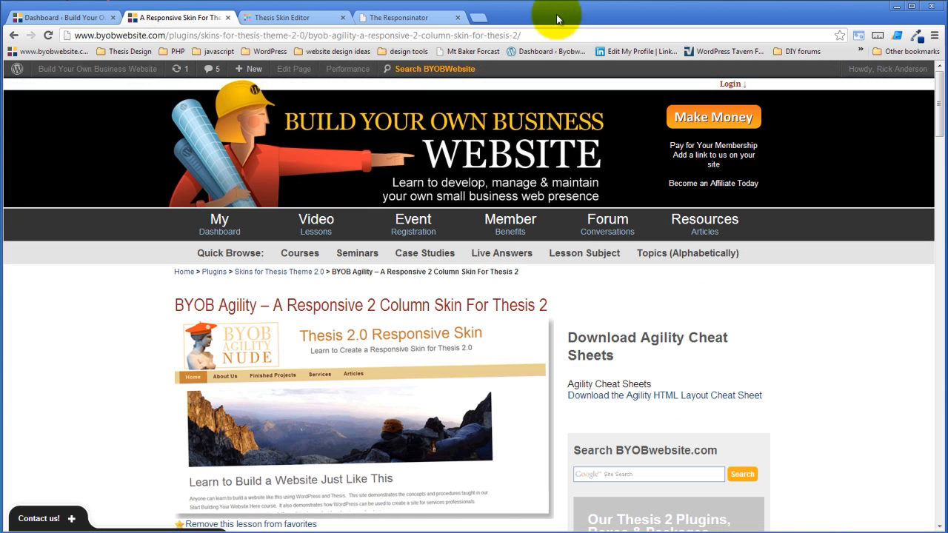
pyautogui.click(305, 19)
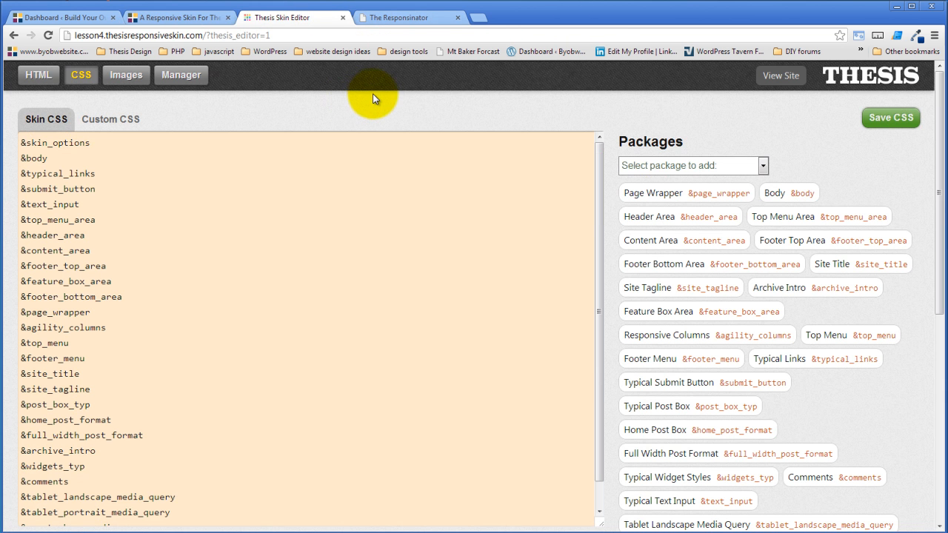
# - Create a new custom HTML template named "3 column" in the skin editor
pyautogui.click(38, 75)
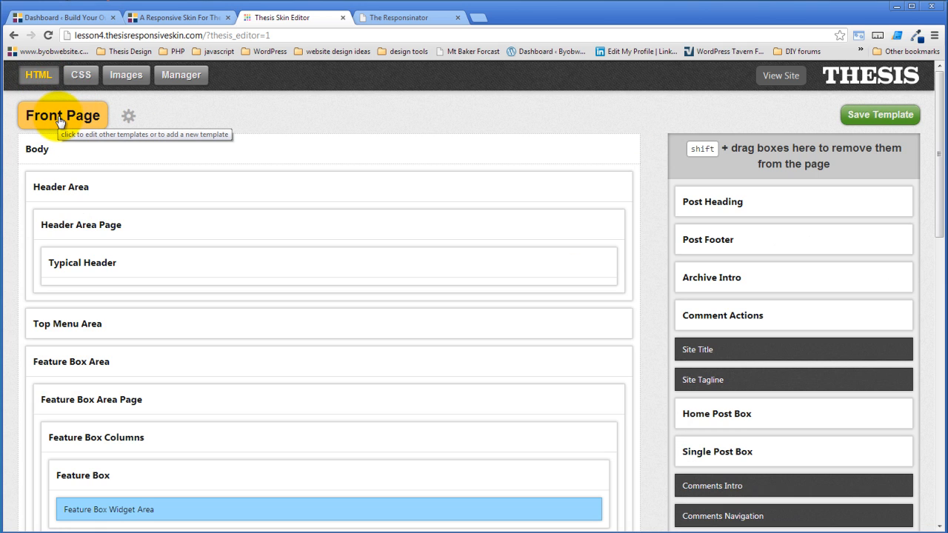
pyautogui.click(60, 120)
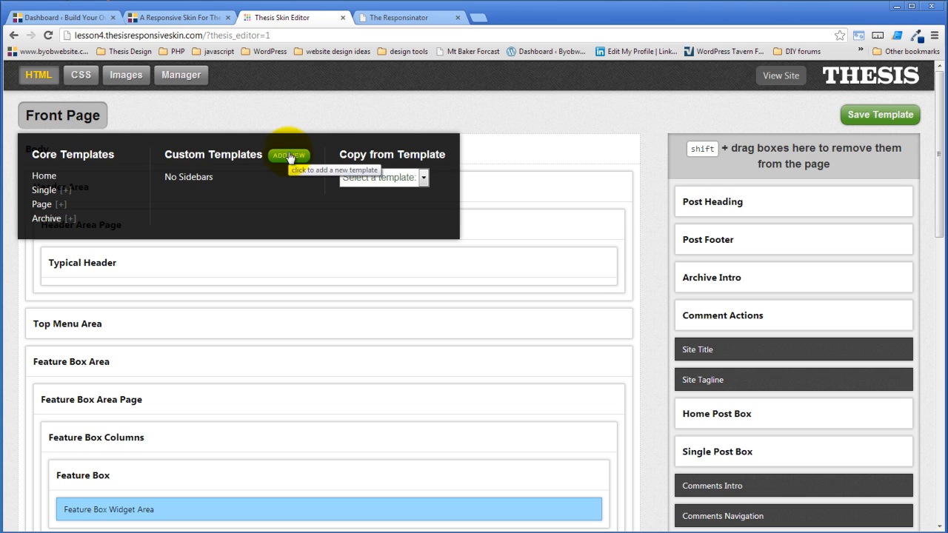
pyautogui.click(289, 157)
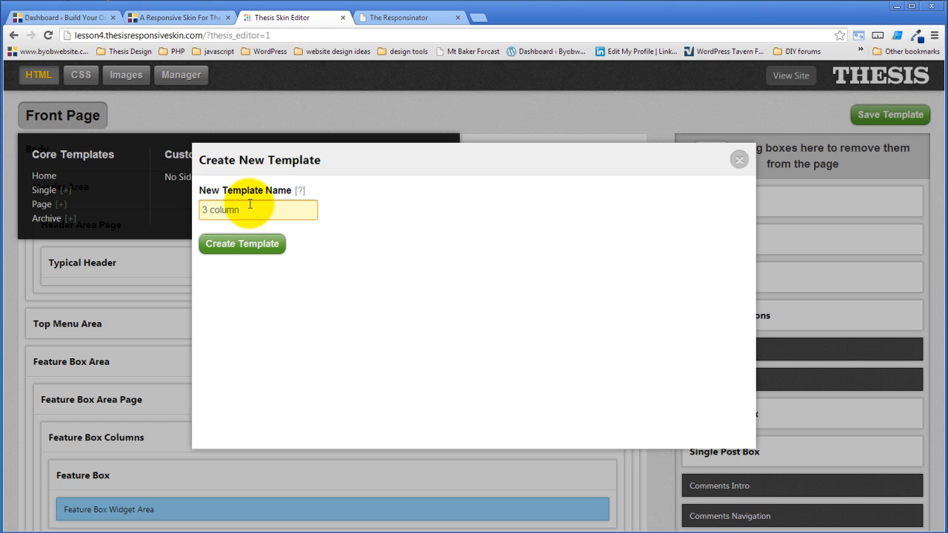
pyautogui.click(245, 244)
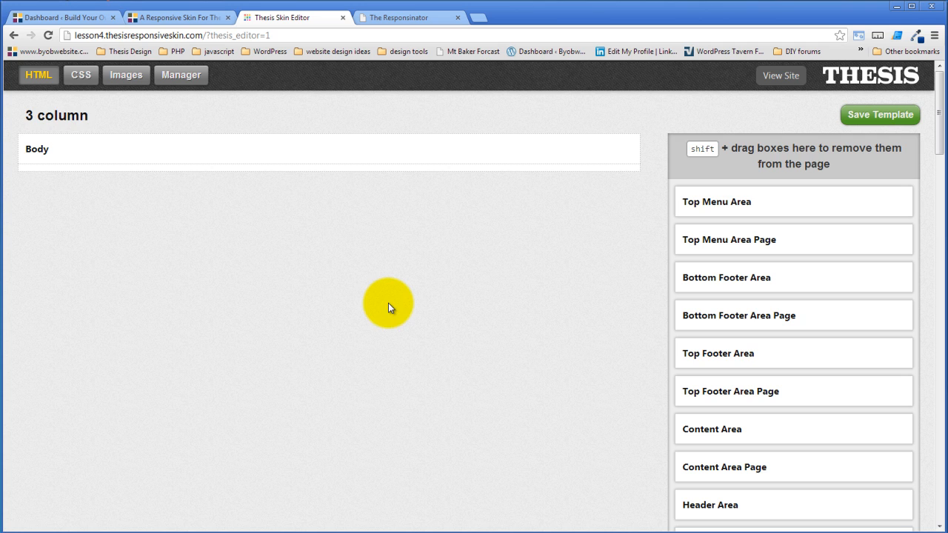
# - Copy the Page template's layout into the 3 column template and accept the replacement
pyautogui.click(60, 118)
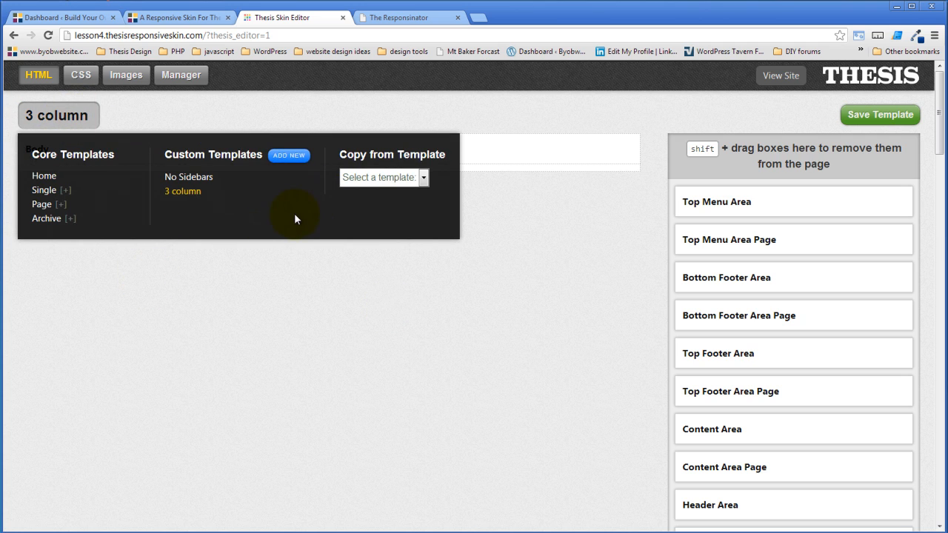
pyautogui.click(393, 179)
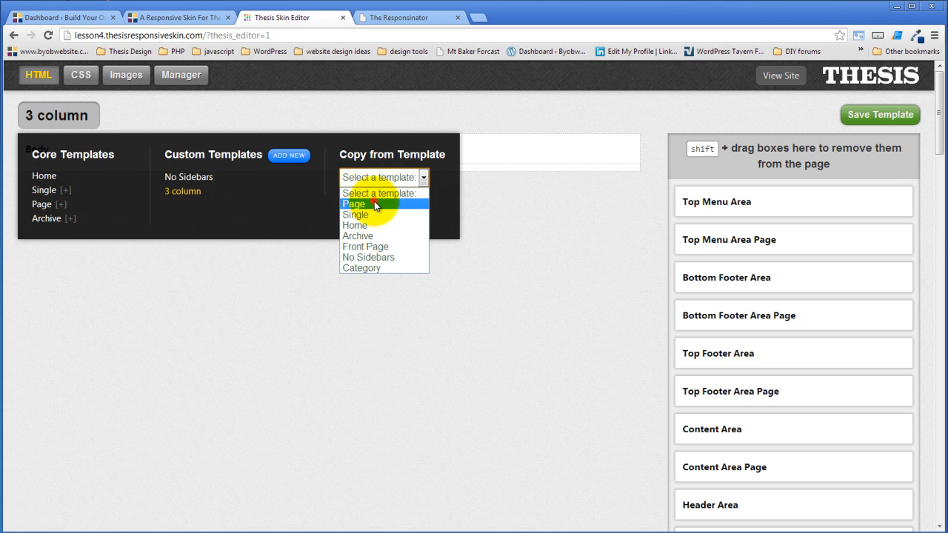
pyautogui.click(374, 204)
pyautogui.click(384, 206)
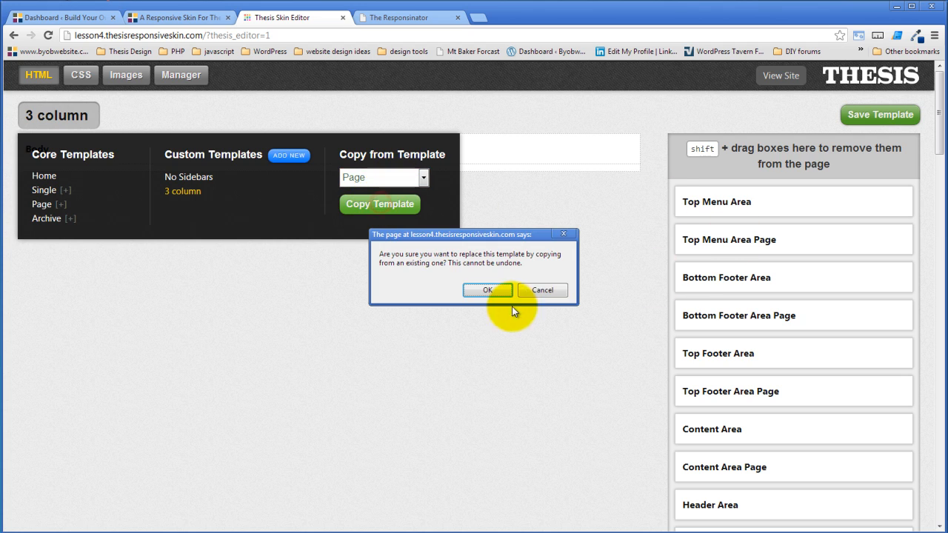
pyautogui.click(486, 291)
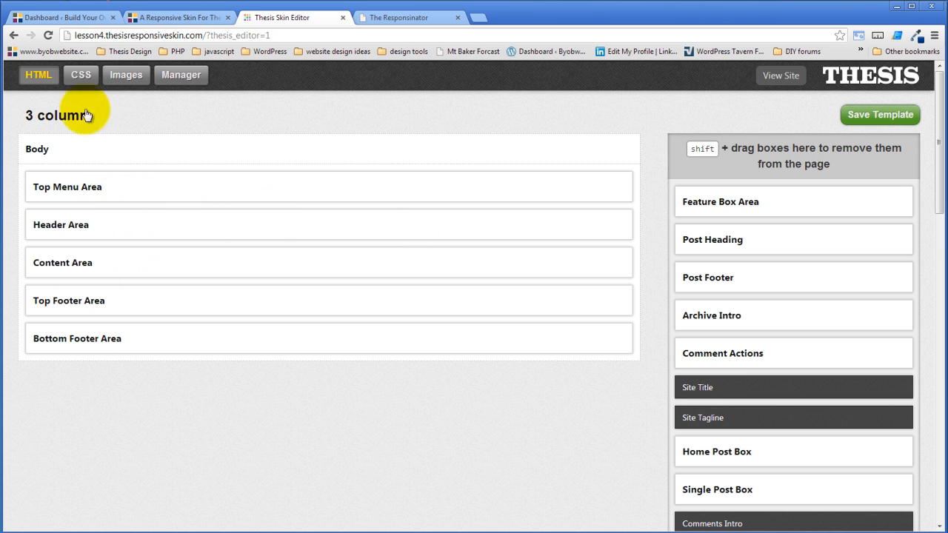
# - Expand the Content Area down to its columns, then remove the Typical 2 Column Content box from Content Area Page
pyautogui.click(615, 266)
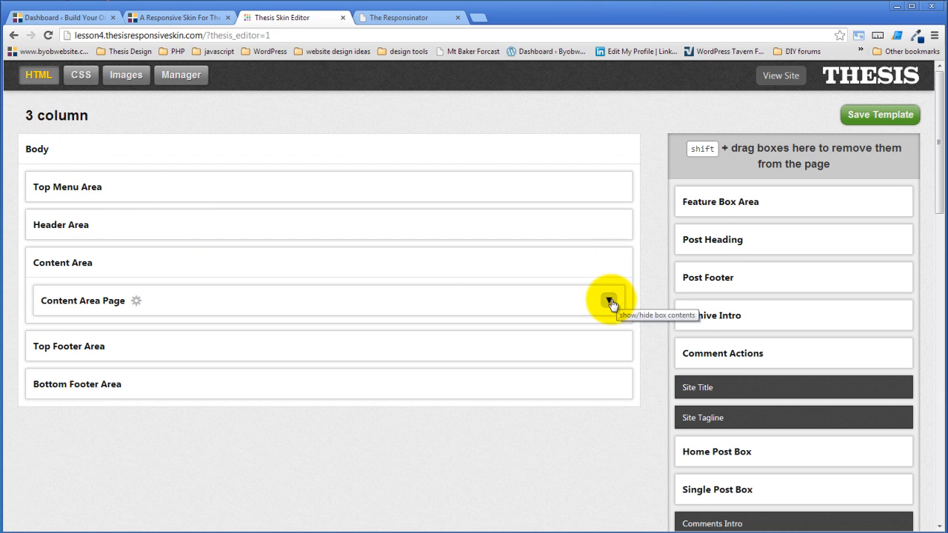
pyautogui.click(610, 300)
pyautogui.click(602, 339)
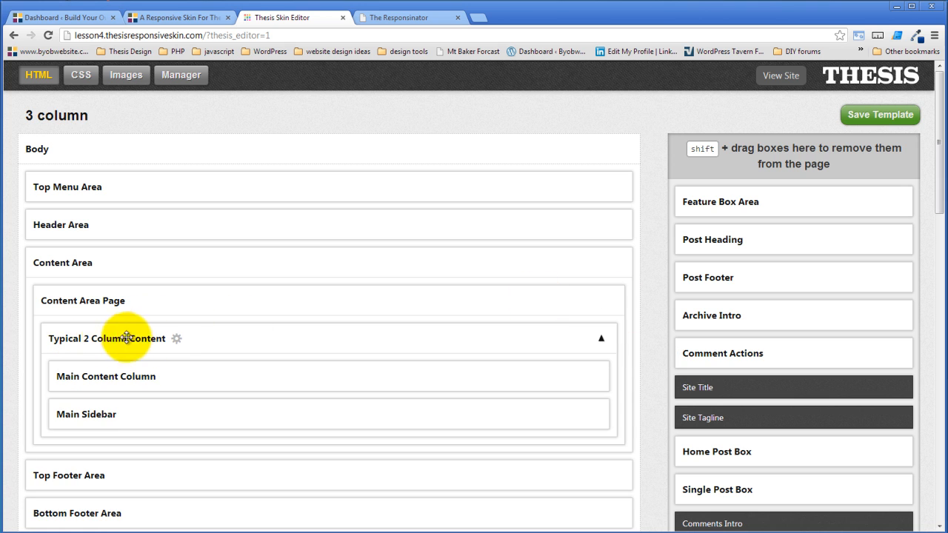
pyautogui.scroll(-3, 304, 310)
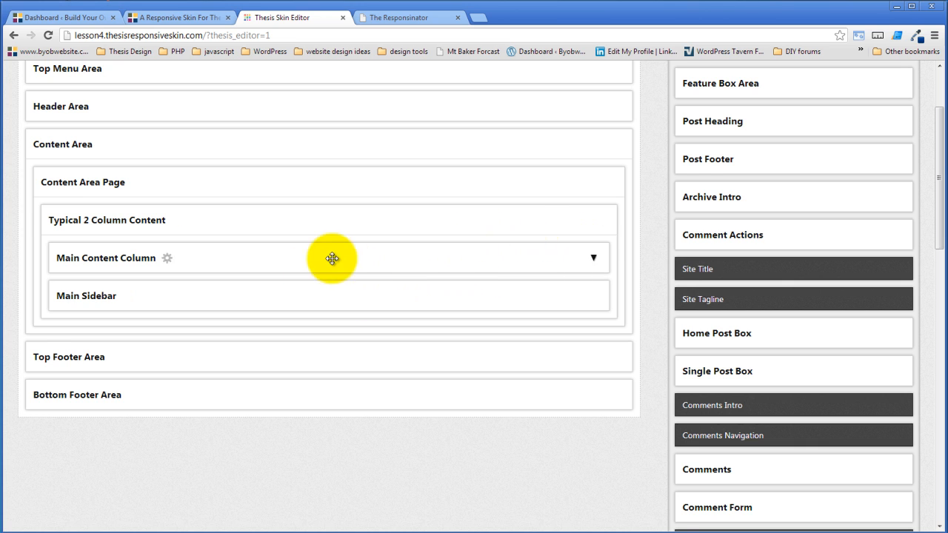
pyautogui.scroll(2, 337, 289)
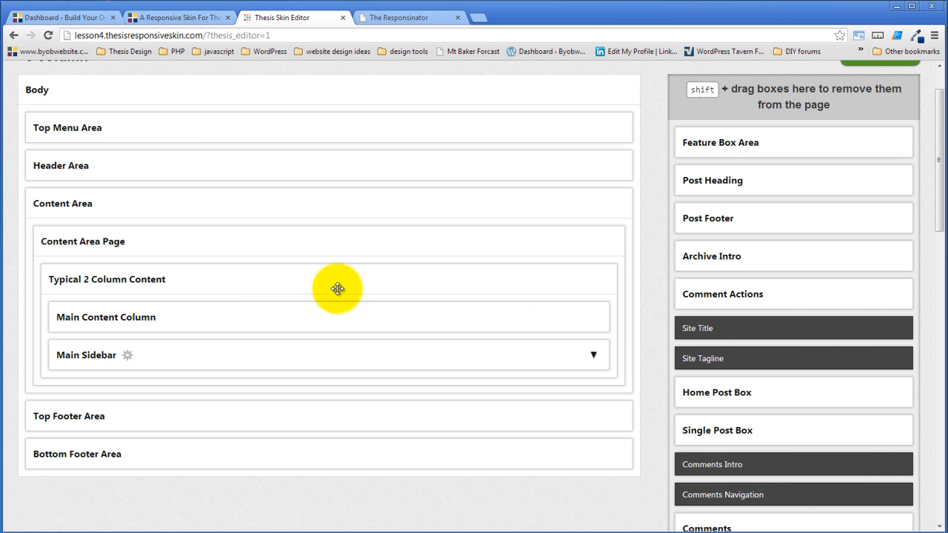
pyautogui.click(601, 281)
pyautogui.scroll(2, 257, 366)
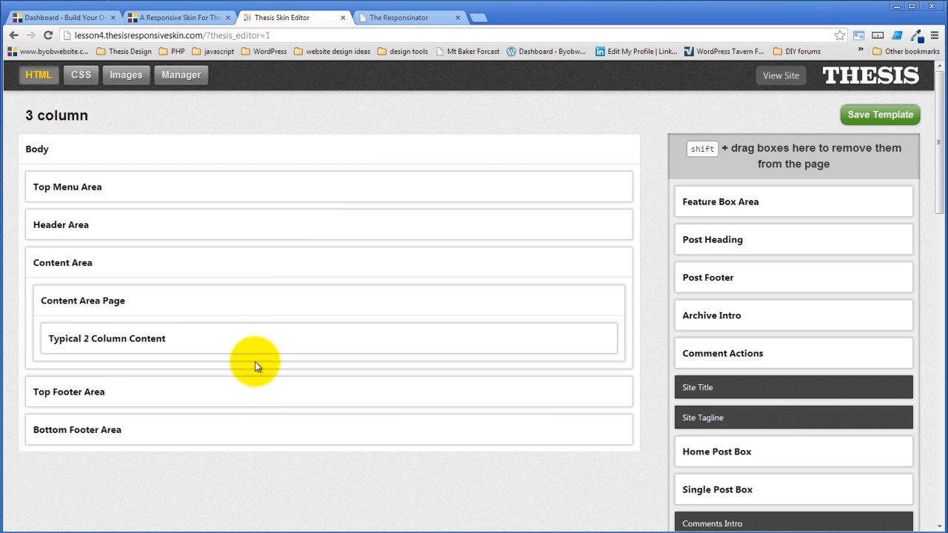
pyautogui.moveTo(220, 336); pyautogui.dragTo(775, 159)
# - Add an Agility Column Wrapper box named "Typical 3 Column Layout" and place it inside Content Area Page
pyautogui.scroll(-14, 372, 432)
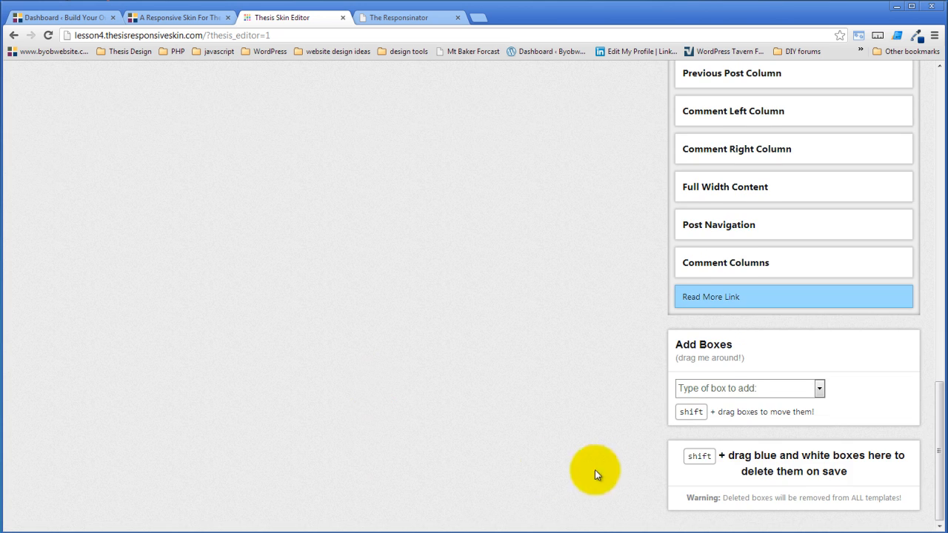
pyautogui.click(733, 389)
pyautogui.click(754, 343)
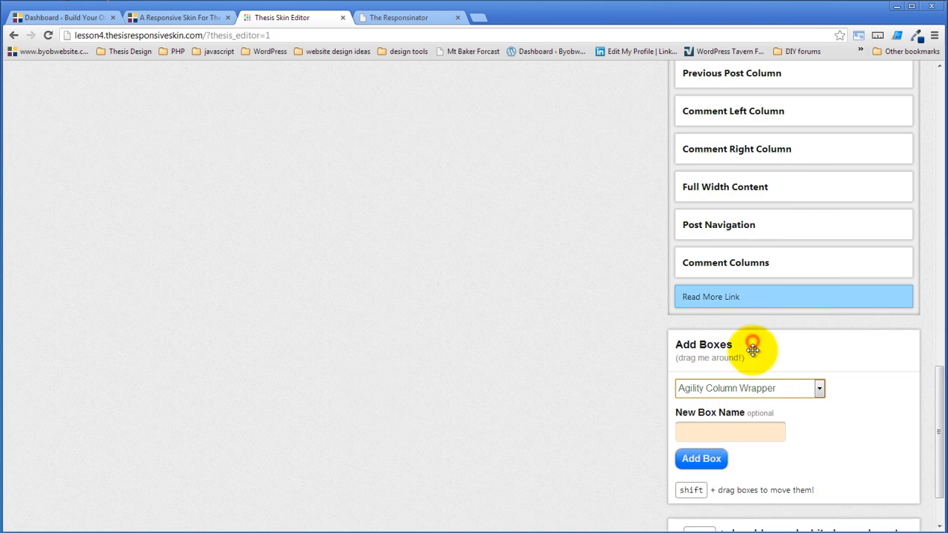
pyautogui.click(723, 433)
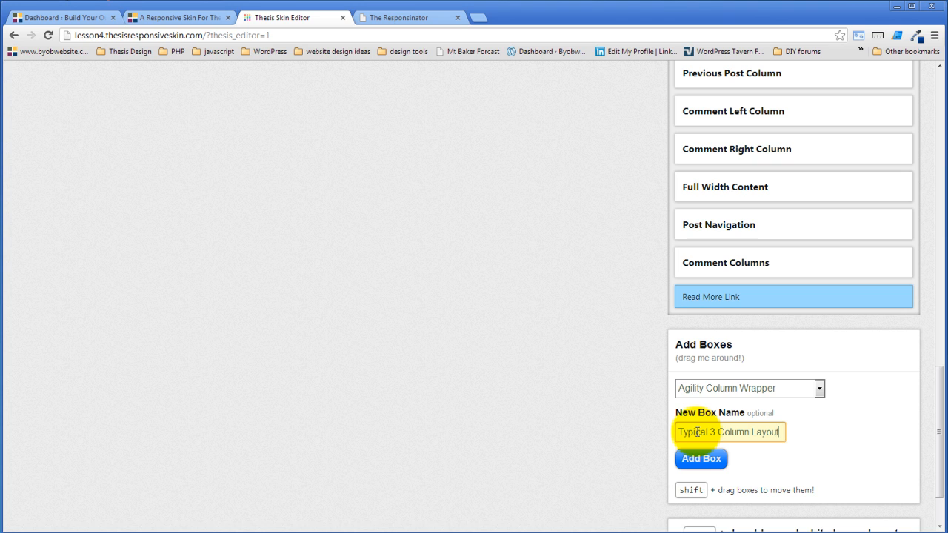
pyautogui.click(701, 459)
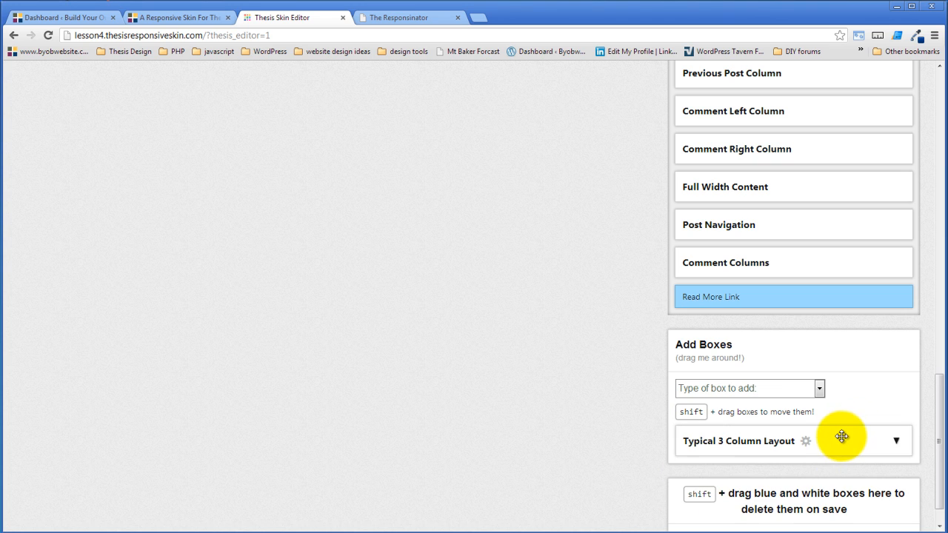
pyautogui.moveTo(841, 439); pyautogui.dragTo(372, 298)
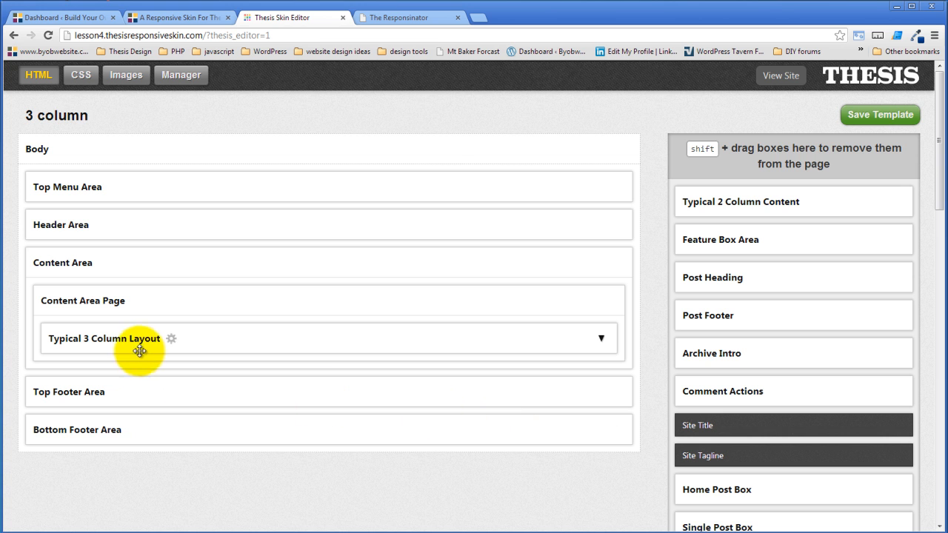
# - Set the Typical 3 Column Layout wrapper's column configuration to "Three columns, one half - one quarter - one quarter"
pyautogui.click(171, 339)
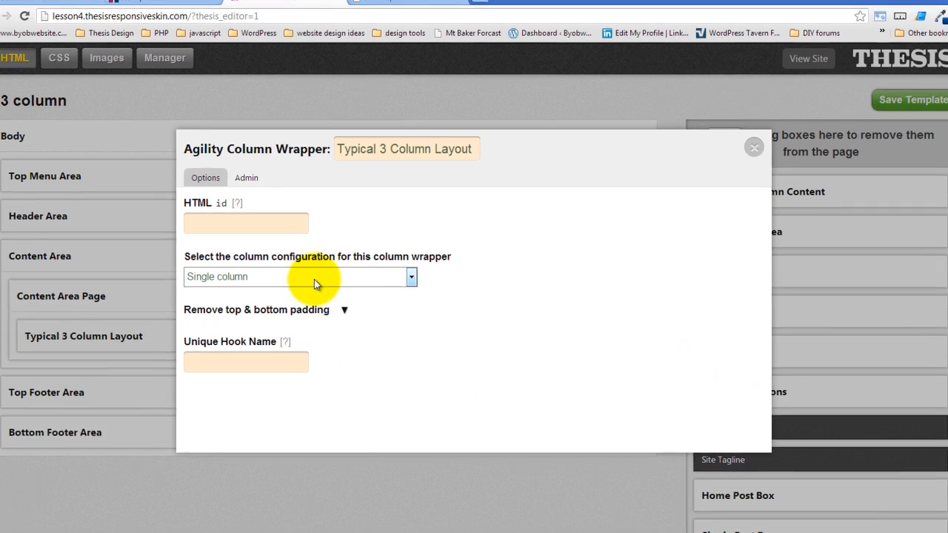
pyautogui.click(314, 279)
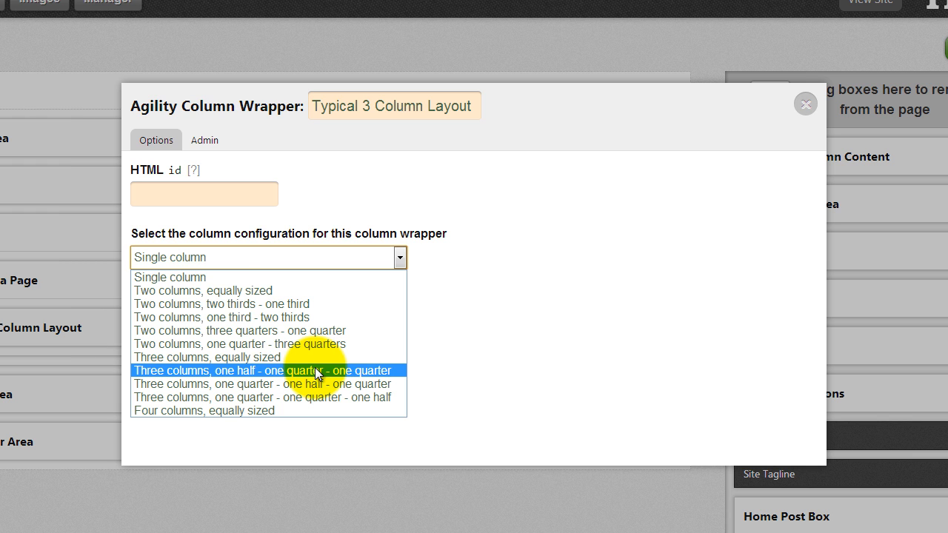
pyautogui.click(315, 371)
pyautogui.click(604, 270)
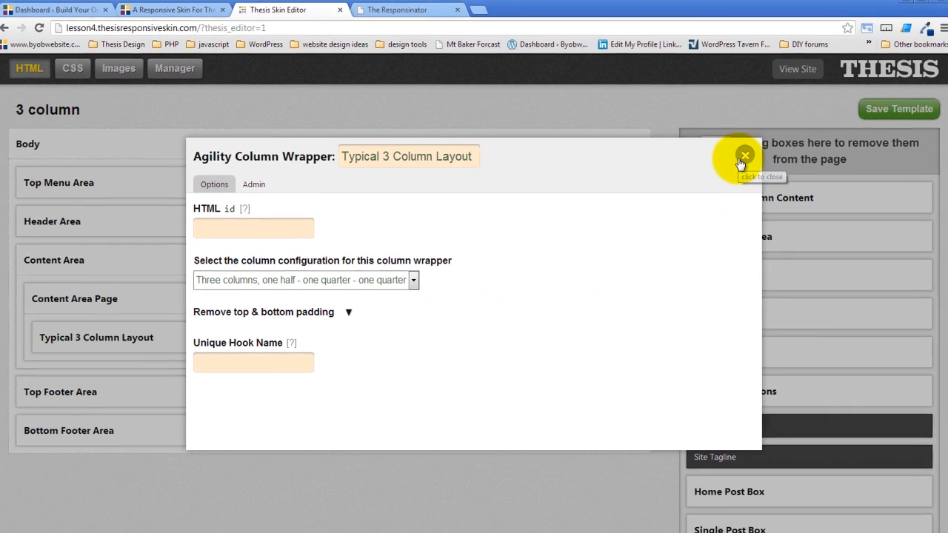
pyautogui.click(806, 104)
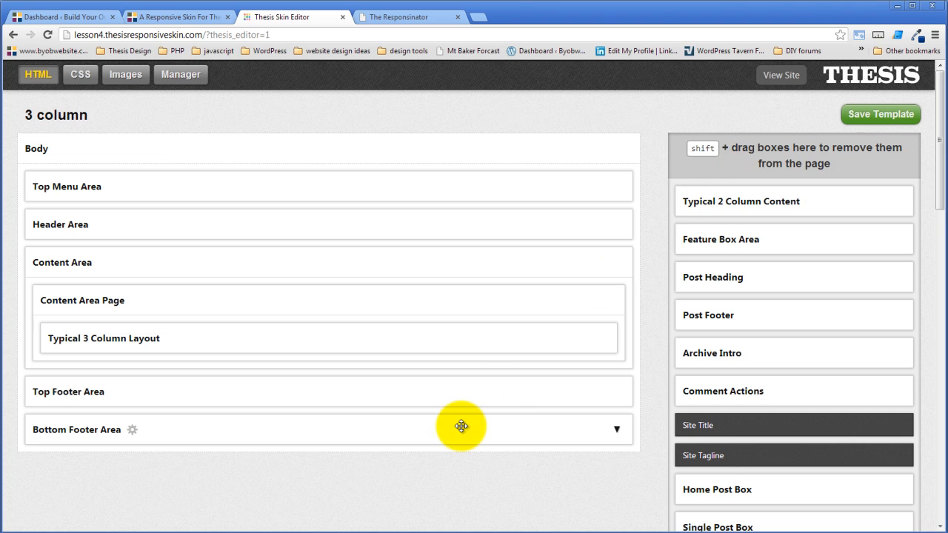
# - Add a new Agility Column box named "Main Content Column"
pyautogui.scroll(-12, 461, 427)
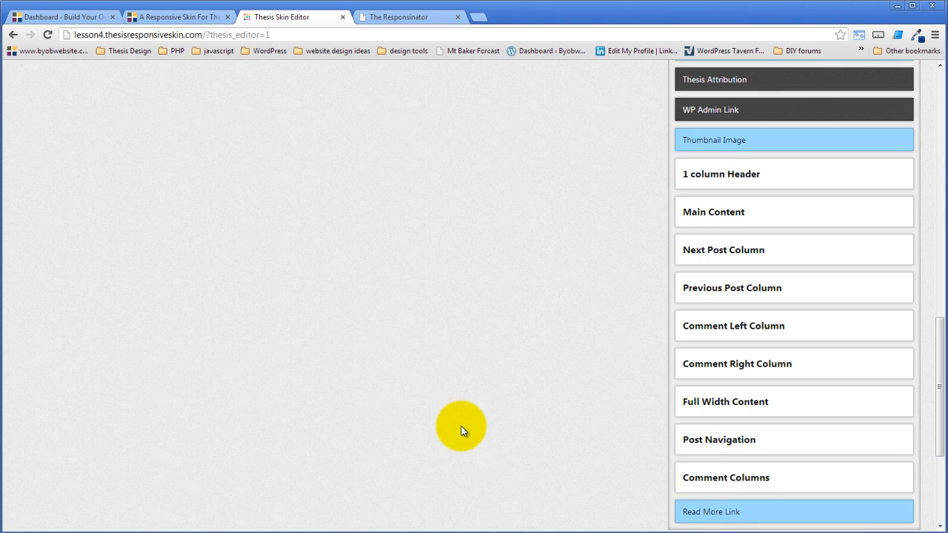
pyautogui.scroll(-3, 461, 427)
pyautogui.click(746, 427)
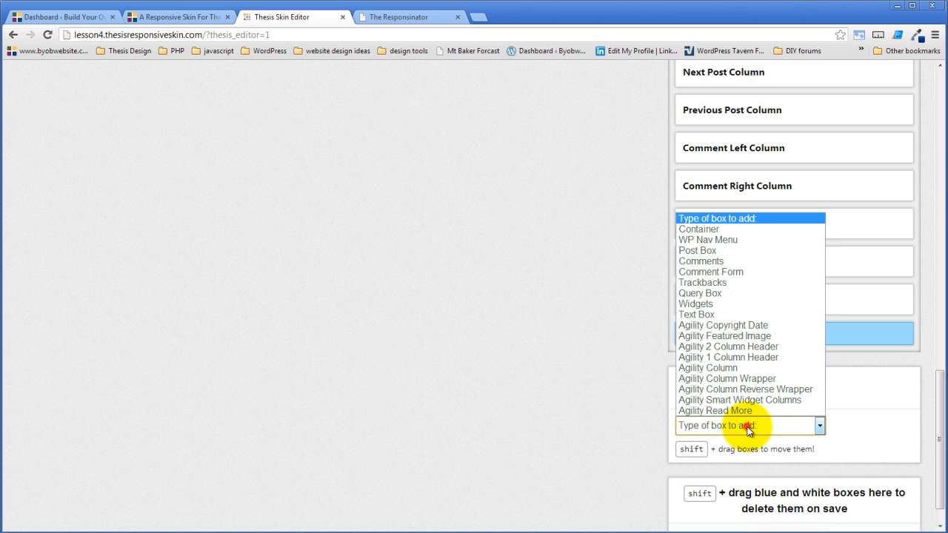
pyautogui.click(745, 371)
pyautogui.click(718, 470)
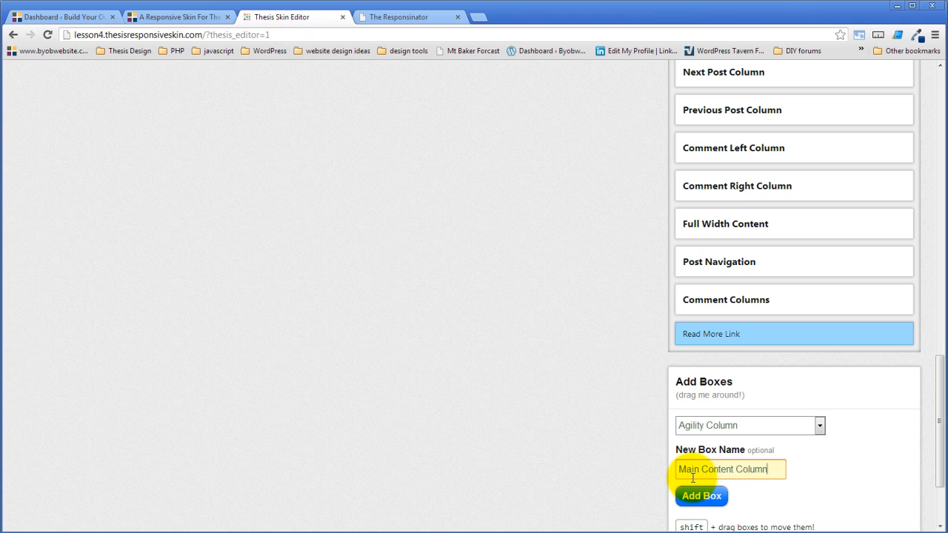
pyautogui.click(698, 497)
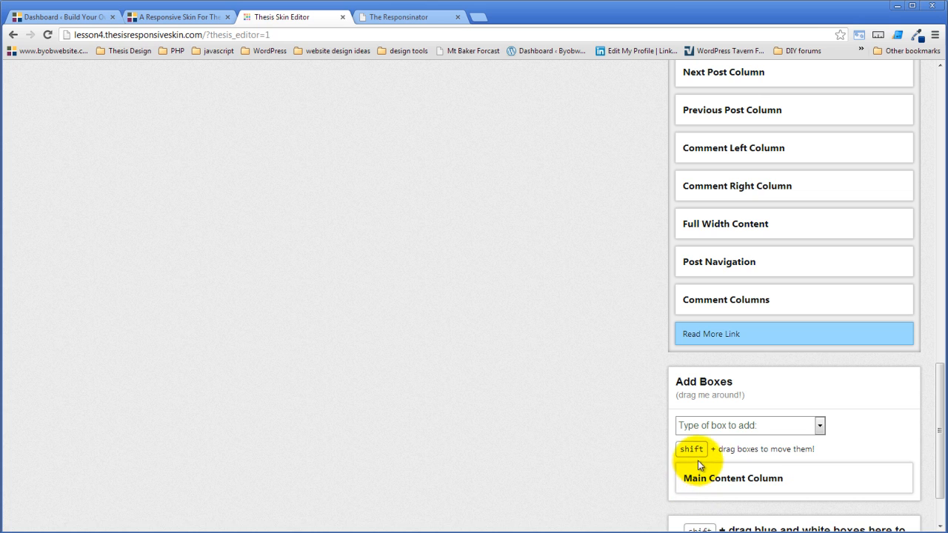
# - Add a new Agility Column box named "Sidebar 1"
pyautogui.click(734, 428)
pyautogui.click(715, 367)
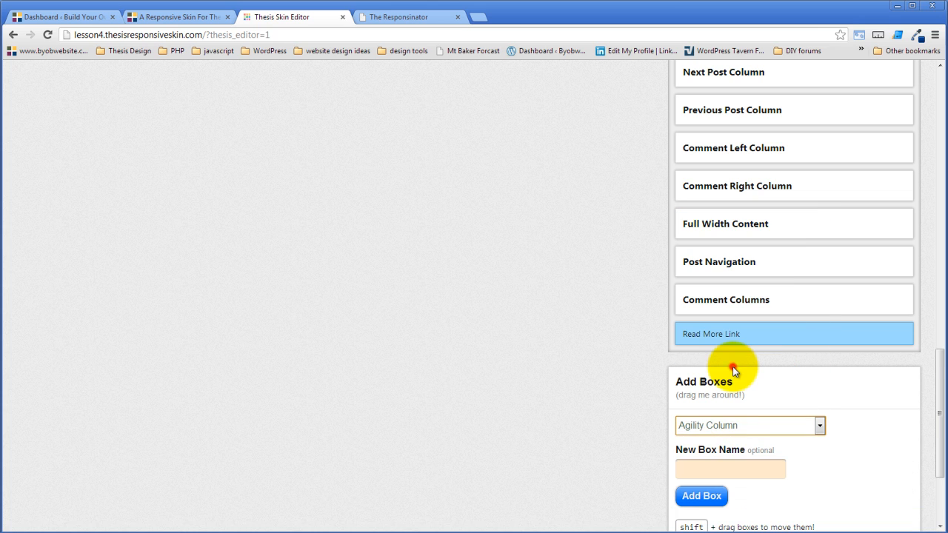
pyautogui.click(723, 464)
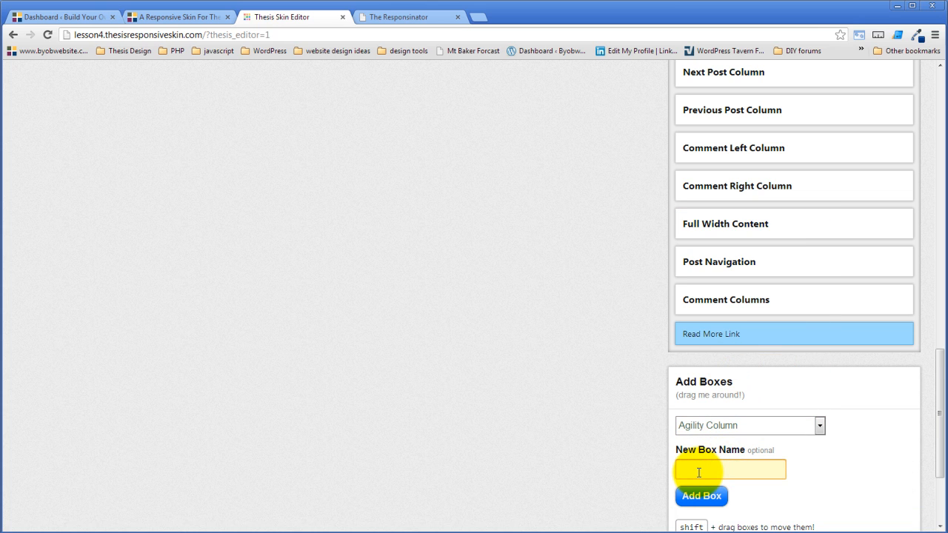
pyautogui.scroll(-2, 699, 473)
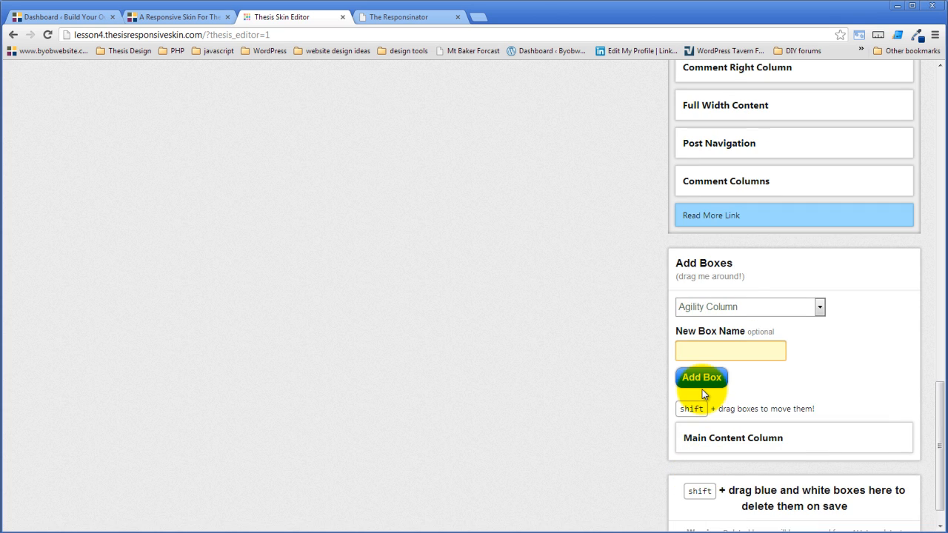
pyautogui.write('Sidebar 1')
pyautogui.click(702, 389)
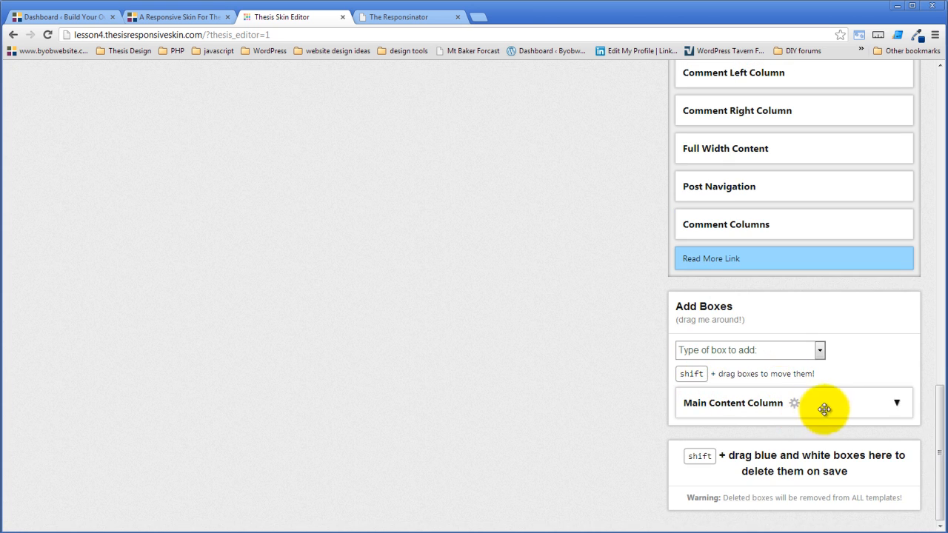
# - Add a new Agility Column box named "Sidebar 2"
pyautogui.click(742, 350)
pyautogui.click(715, 377)
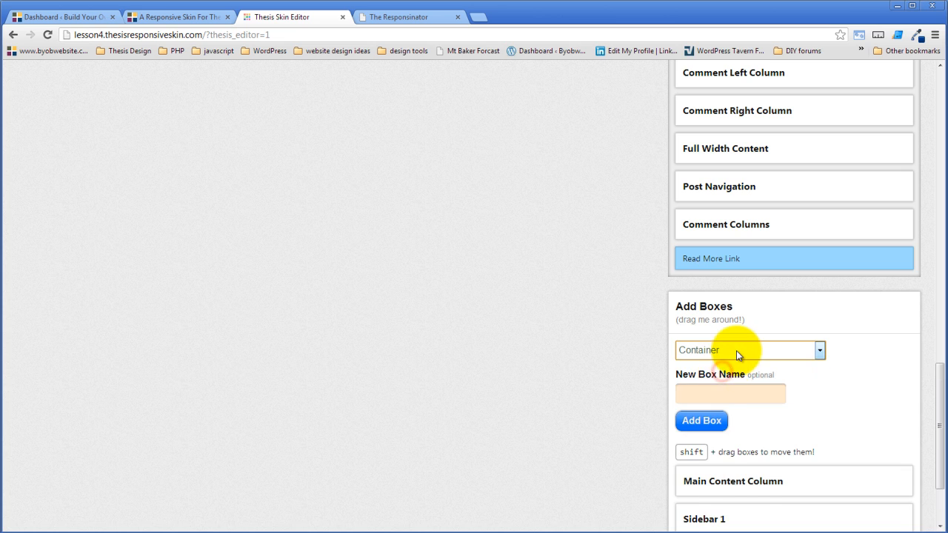
pyautogui.click(736, 350)
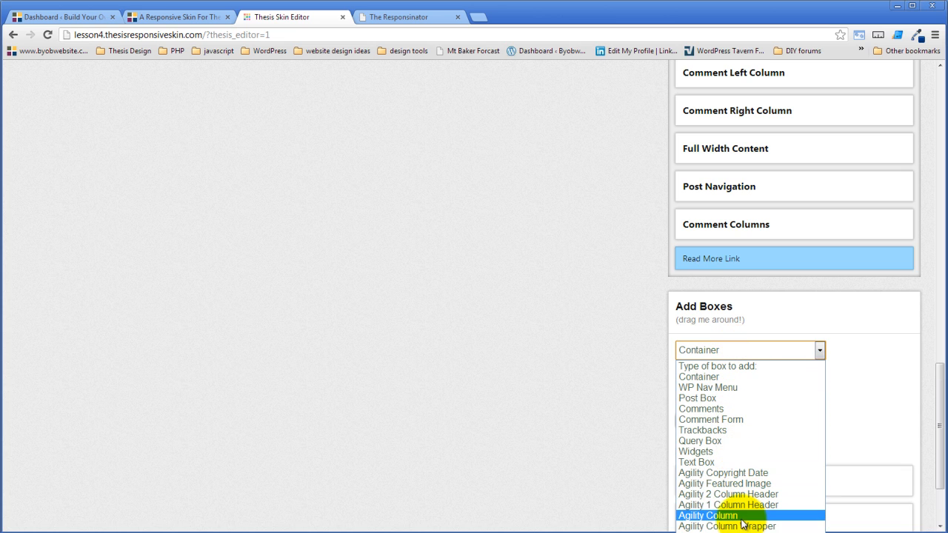
pyautogui.click(739, 516)
pyautogui.click(740, 395)
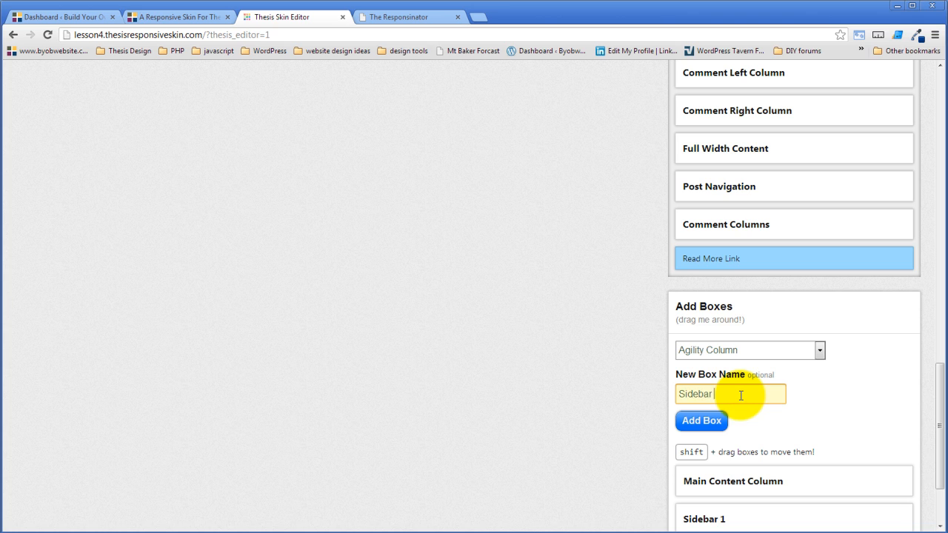
pyautogui.click(701, 420)
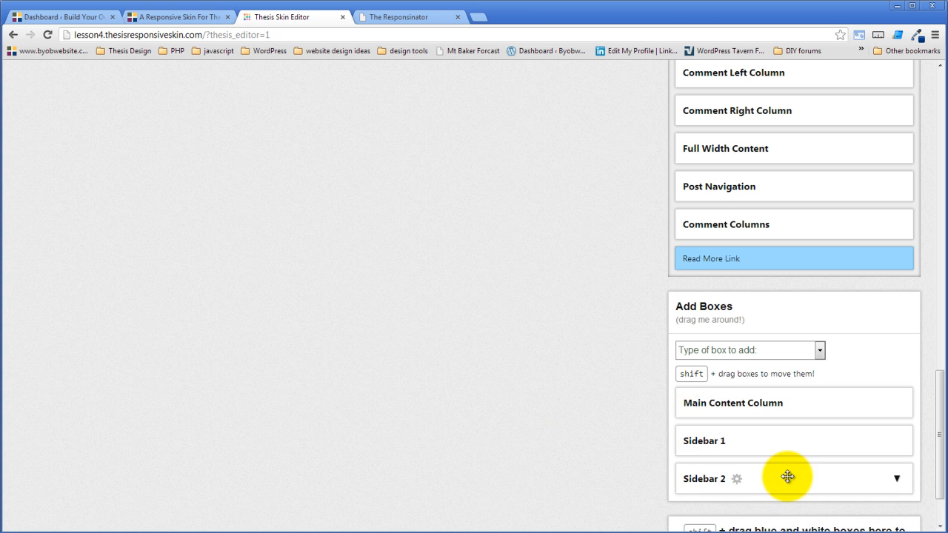
# - Place Sidebar 2, Sidebar 1 and Main Content Column inside Typical 3 Column Layout, ordered Main Content Column, Sidebar 1, Sidebar 2
pyautogui.moveTo(787, 478); pyautogui.dragTo(361, 342)
pyautogui.scroll(-10, 489, 438)
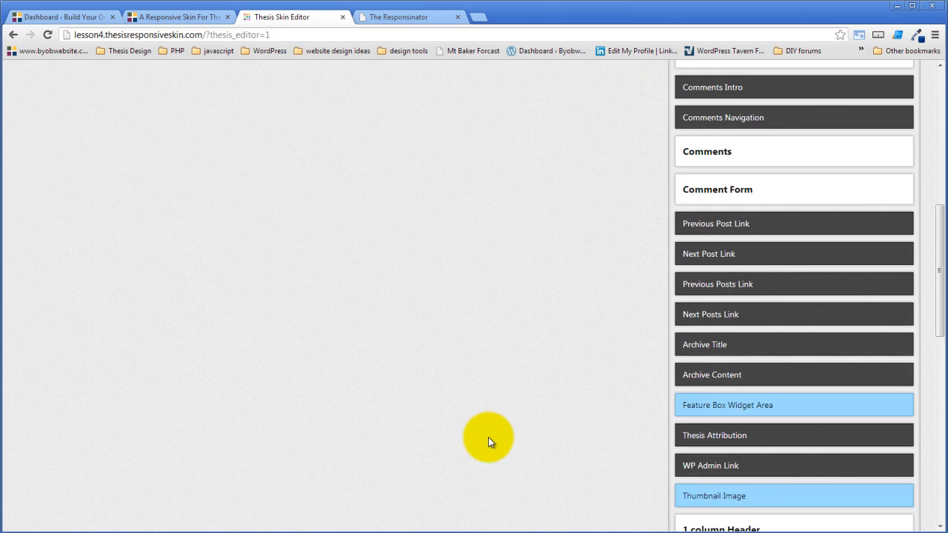
pyautogui.scroll(-4, 490, 436)
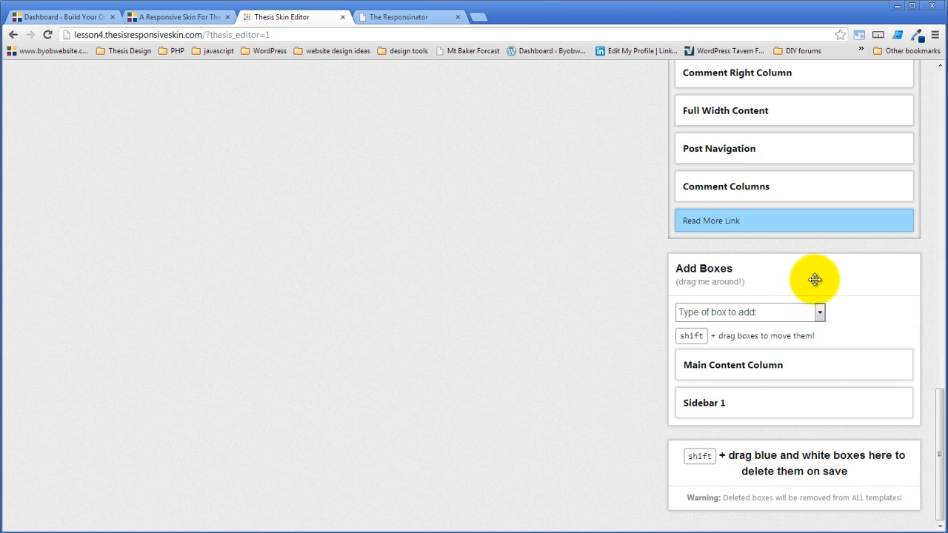
pyautogui.moveTo(815, 274); pyautogui.dragTo(452, 402)
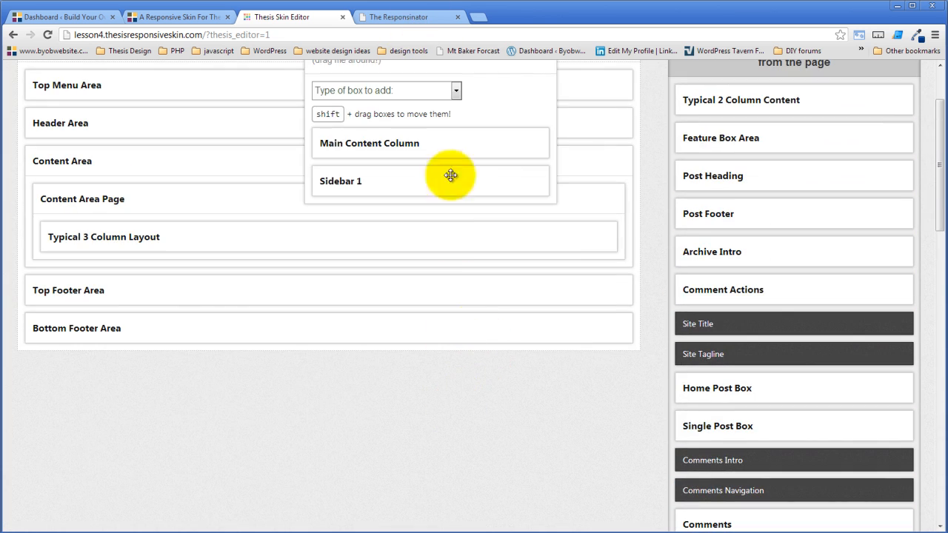
pyautogui.moveTo(506, 68); pyautogui.dragTo(575, 406)
pyautogui.moveTo(559, 500); pyautogui.dragTo(466, 446)
pyautogui.moveTo(526, 461); pyautogui.dragTo(333, 245)
pyautogui.click(609, 248)
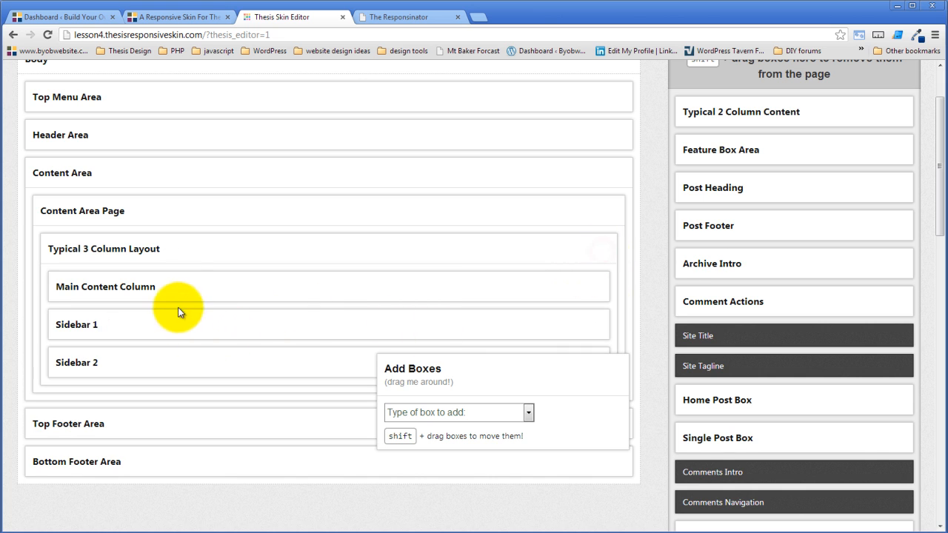
# - Set the new Main Content Column's width to "Half the width of the column wrapper"
pyautogui.click(166, 288)
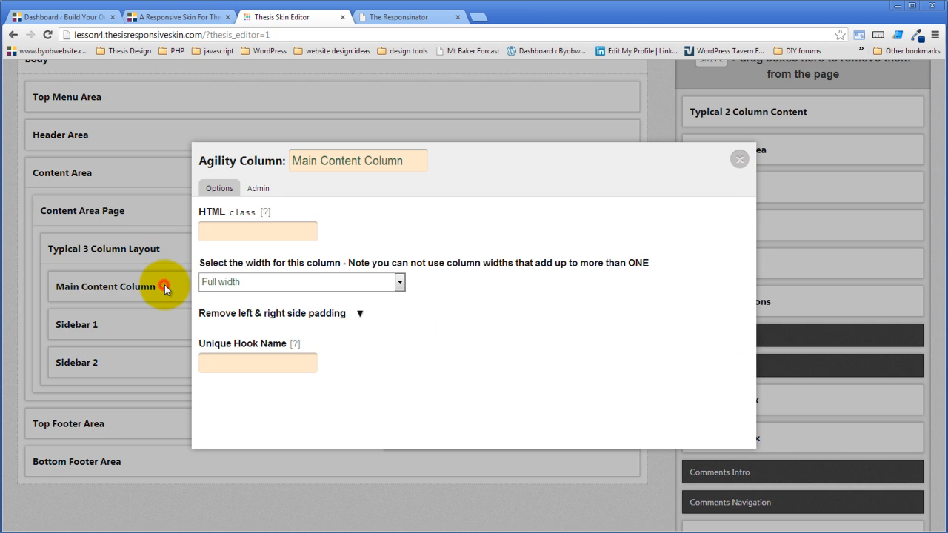
pyautogui.click(289, 283)
pyautogui.click(296, 308)
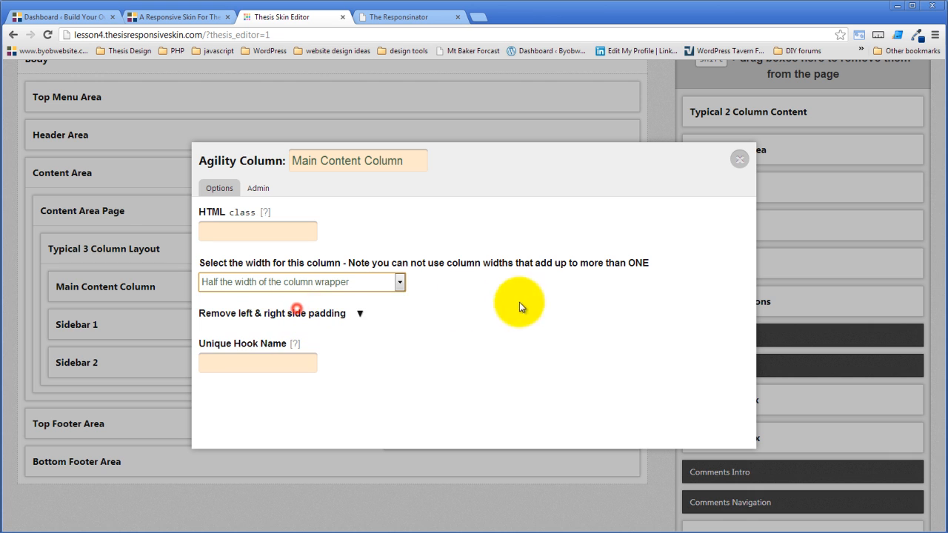
pyautogui.click(740, 159)
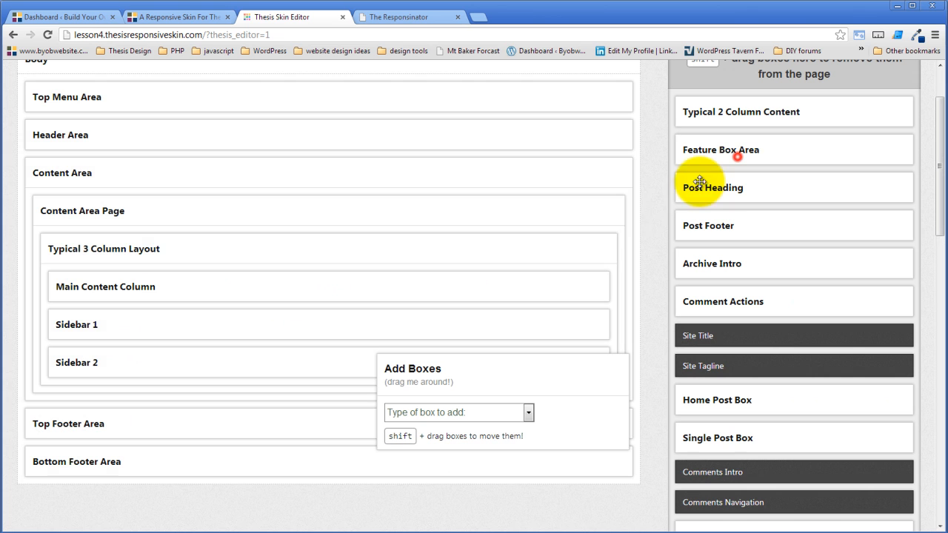
# - Set Sidebar 1's width to "One quarter the width of the column wrapper"
pyautogui.click(109, 324)
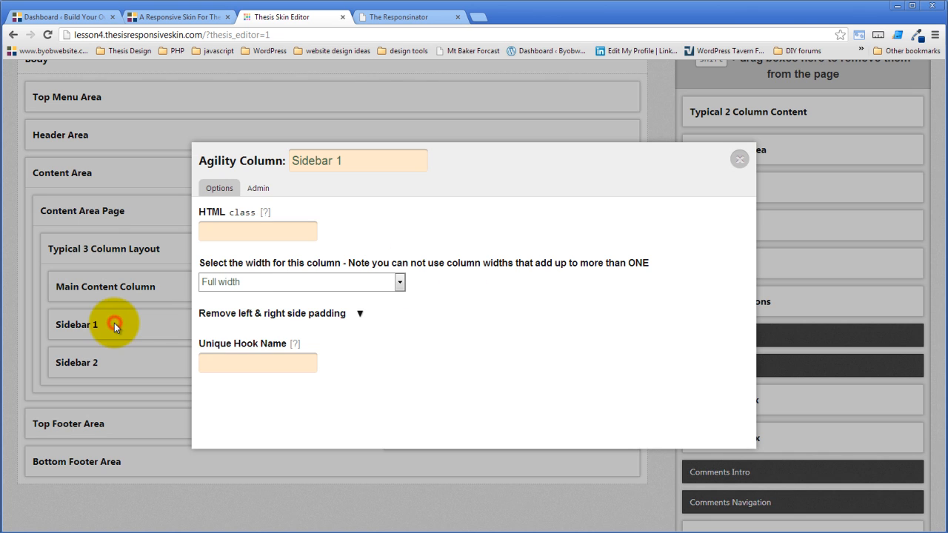
pyautogui.click(305, 284)
pyautogui.click(293, 341)
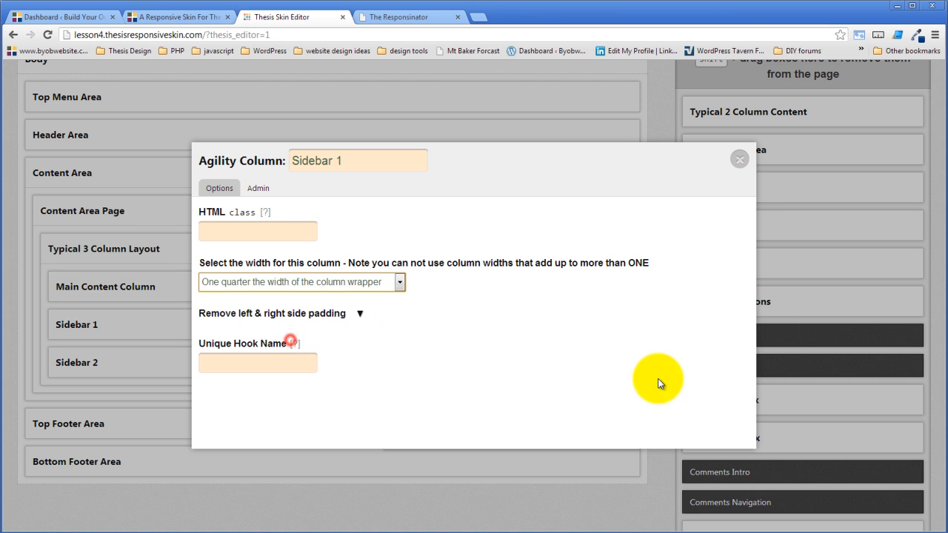
pyautogui.click(659, 378)
pyautogui.click(739, 161)
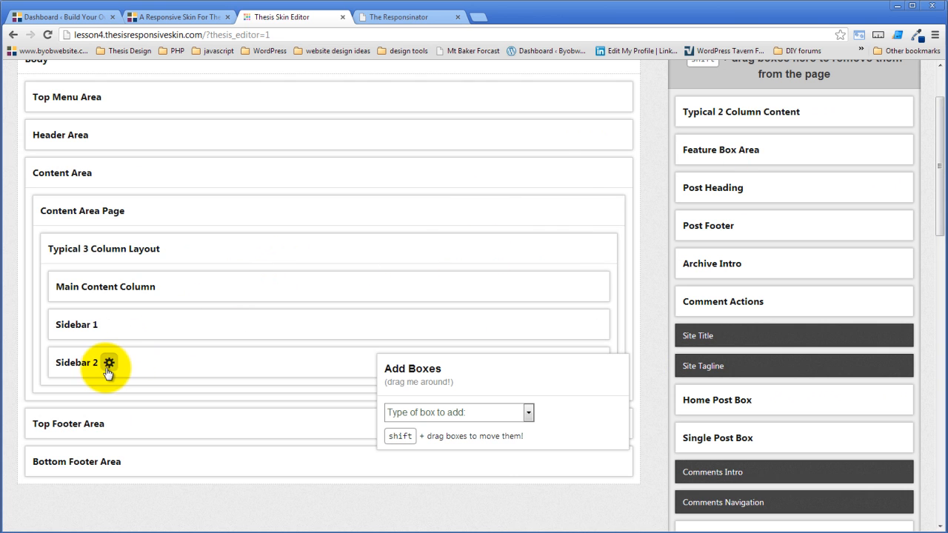
# - Set Sidebar 2's width to "One quarter the width of the column wrapper"
pyautogui.click(107, 364)
pyautogui.click(281, 285)
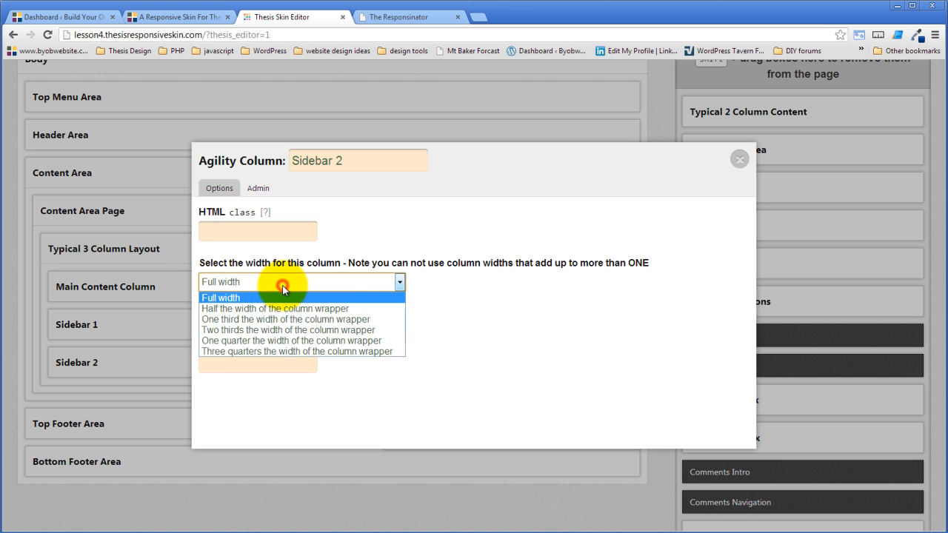
pyautogui.click(269, 344)
pyautogui.click(555, 375)
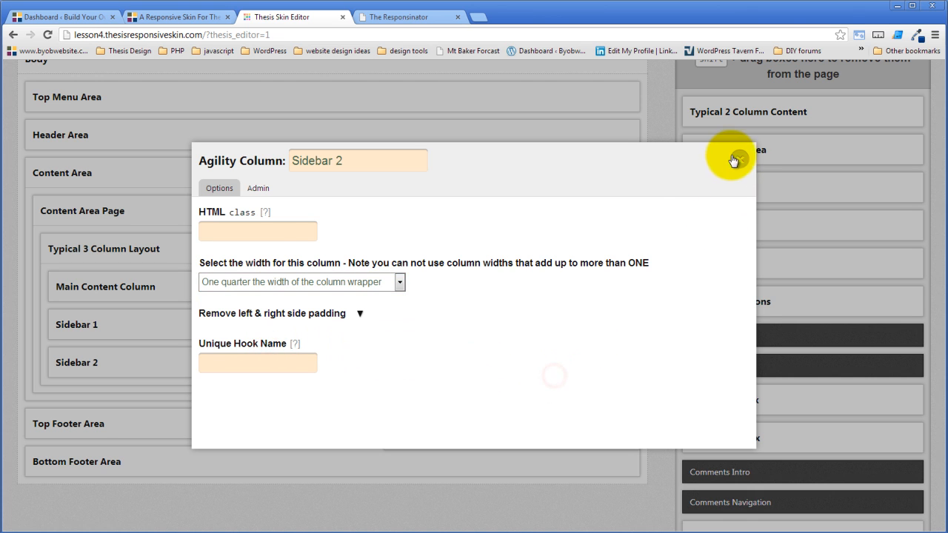
pyautogui.click(739, 159)
# - Move the WP Loop box from Typical 2 Column Content into the Main Content Column of Typical 3 Column Layout
pyautogui.moveTo(556, 383); pyautogui.dragTo(558, 494)
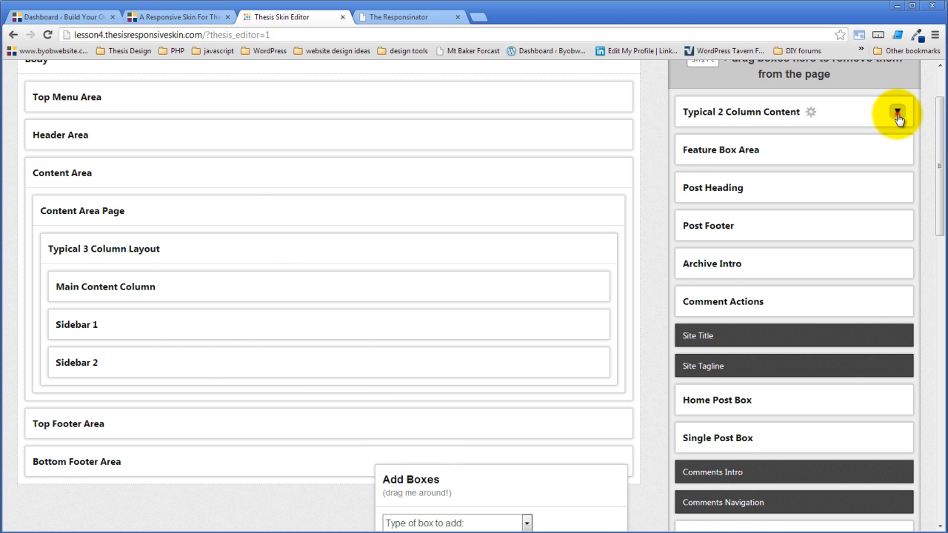
pyautogui.click(897, 114)
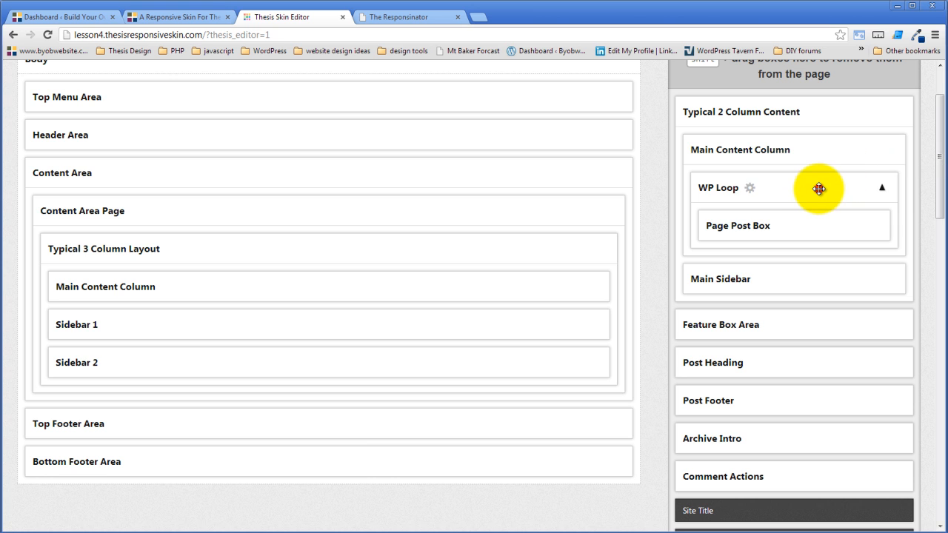
pyautogui.moveTo(819, 189); pyautogui.dragTo(304, 291)
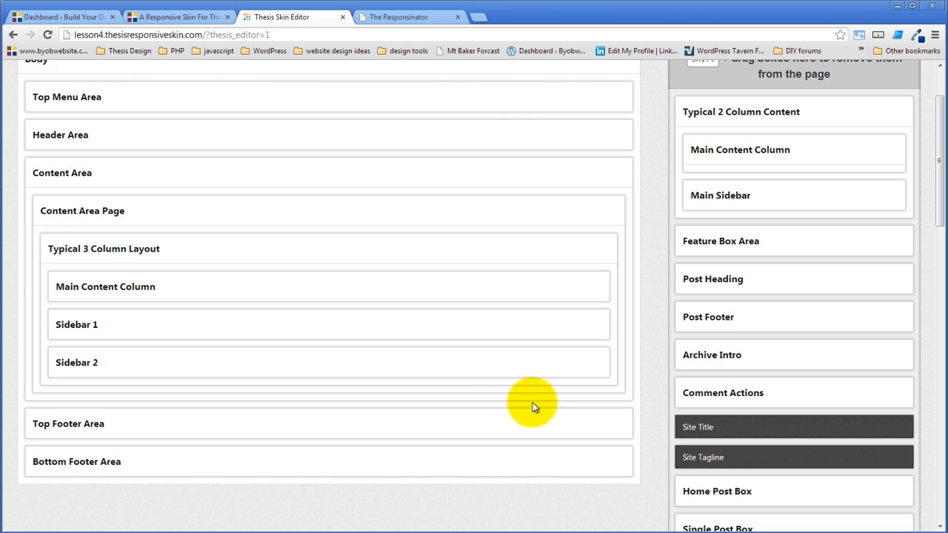
# - Move the Main Sidebar widget box from Typical 2 Column Content's Main Sidebar column into Sidebar 1
pyautogui.click(595, 327)
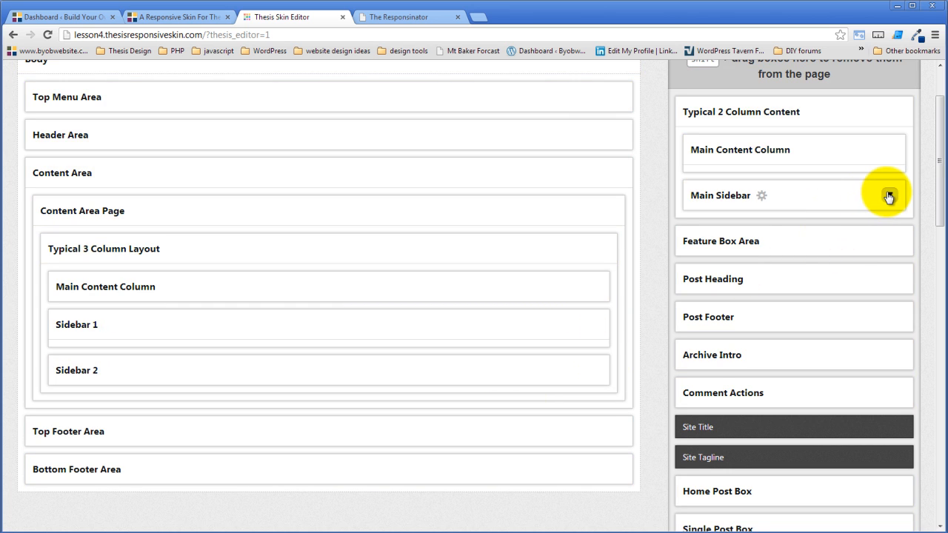
pyautogui.click(888, 195)
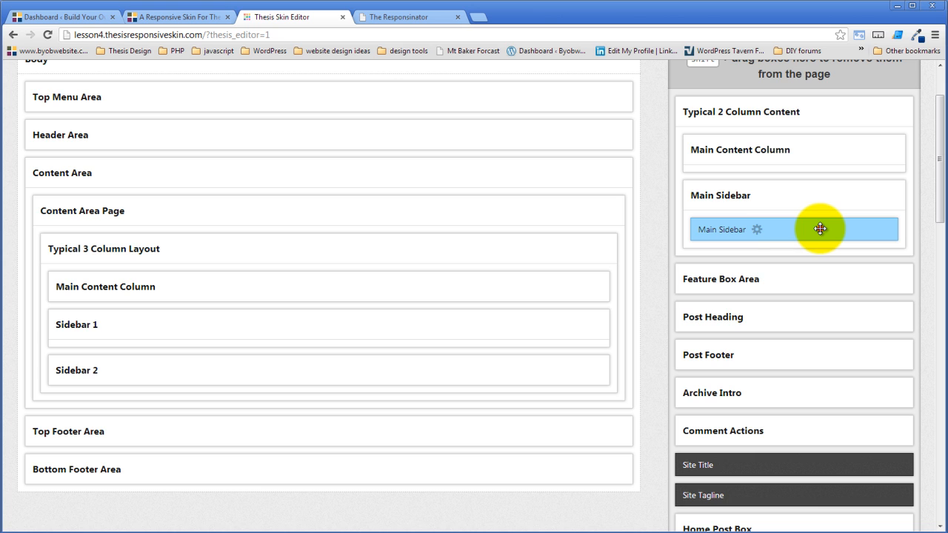
pyautogui.moveTo(820, 229); pyautogui.dragTo(361, 319)
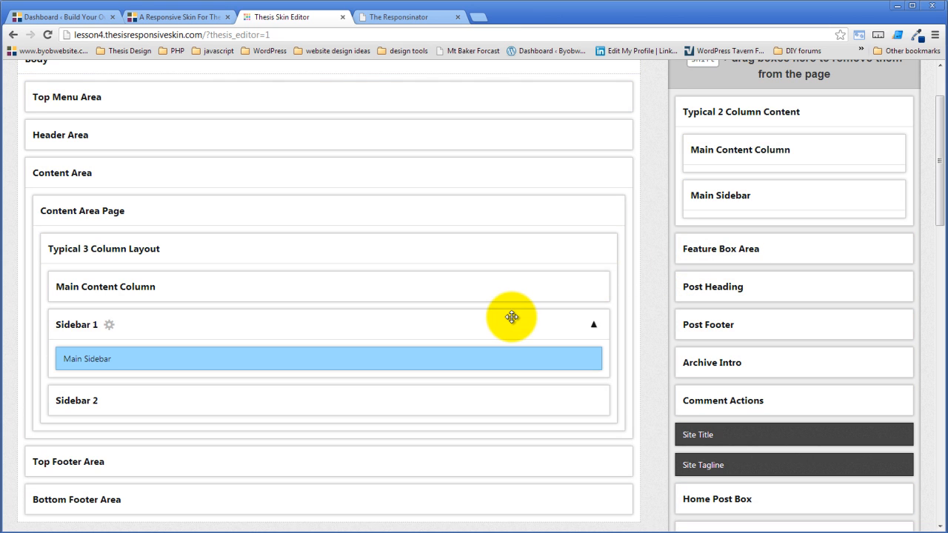
# - Add a new Widgets box without giving it a name
pyautogui.scroll(-3, 512, 317)
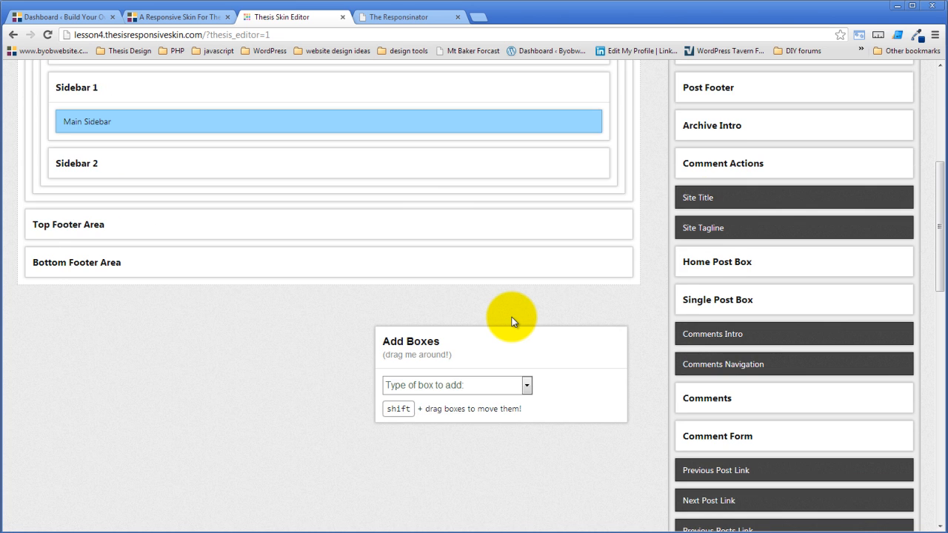
pyautogui.scroll(-6, 512, 321)
pyautogui.scroll(-4, 511, 321)
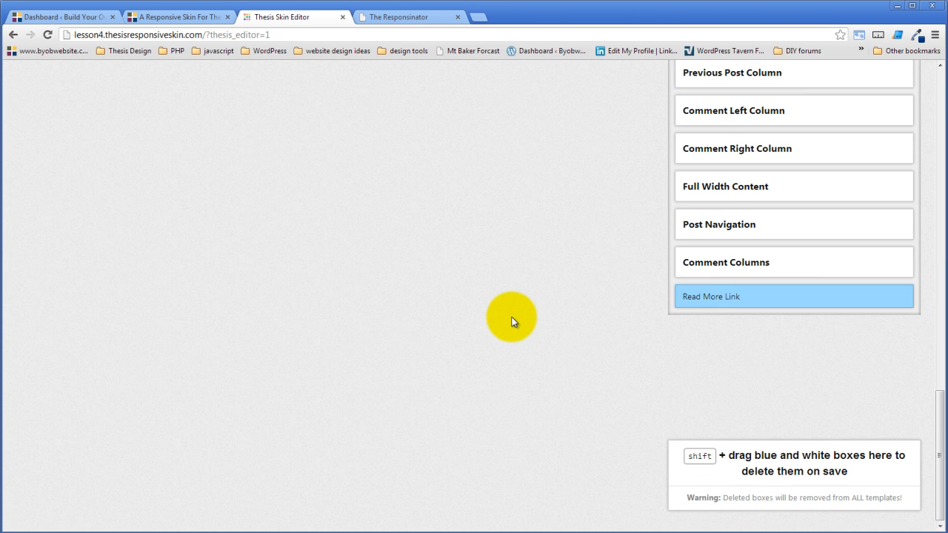
pyautogui.scroll(10, 511, 321)
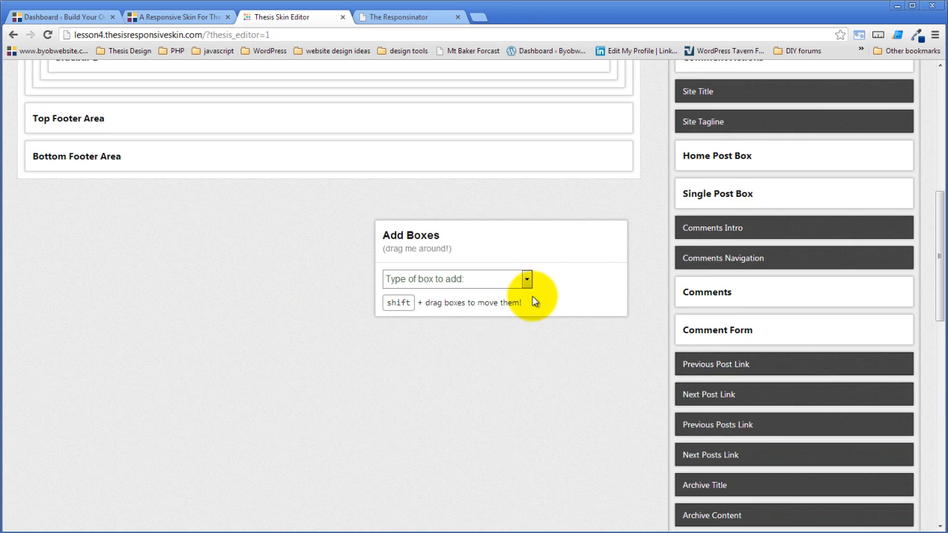
pyautogui.click(529, 279)
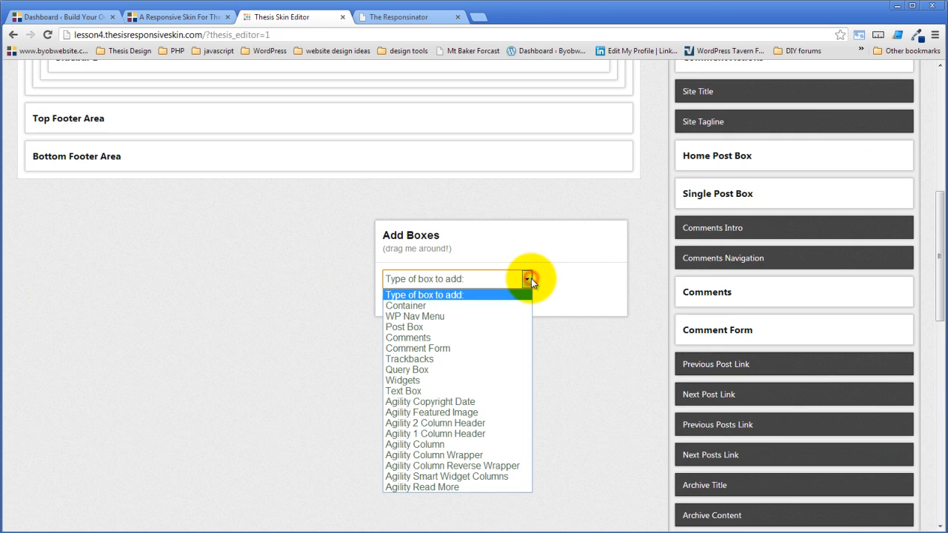
pyautogui.click(467, 381)
pyautogui.click(467, 321)
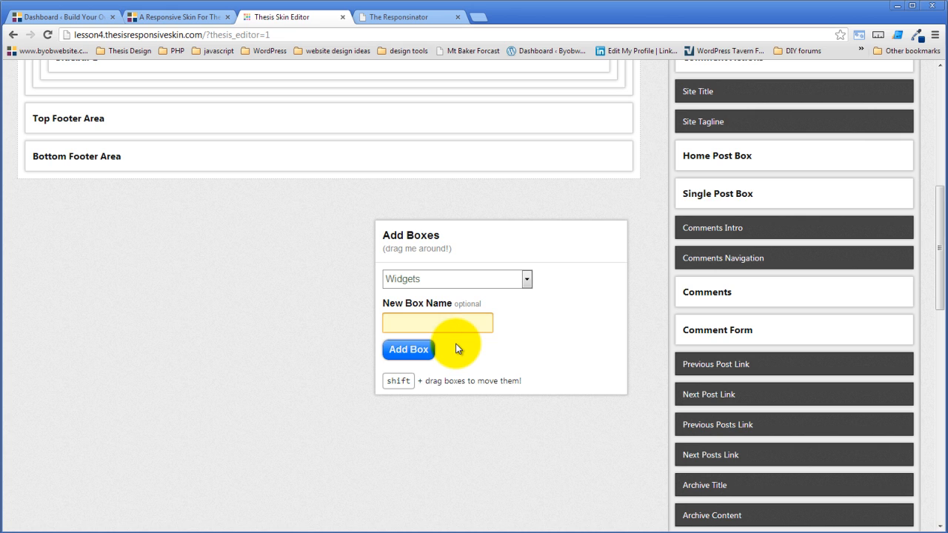
pyautogui.press('Return')
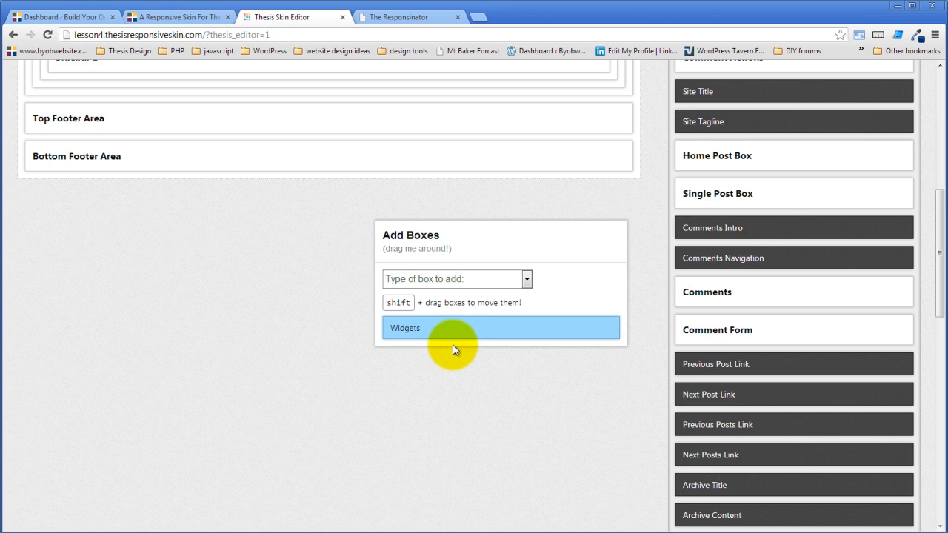
# - Rename the new Widgets box as "Sidebar 2 Widget Area"
pyautogui.click(430, 330)
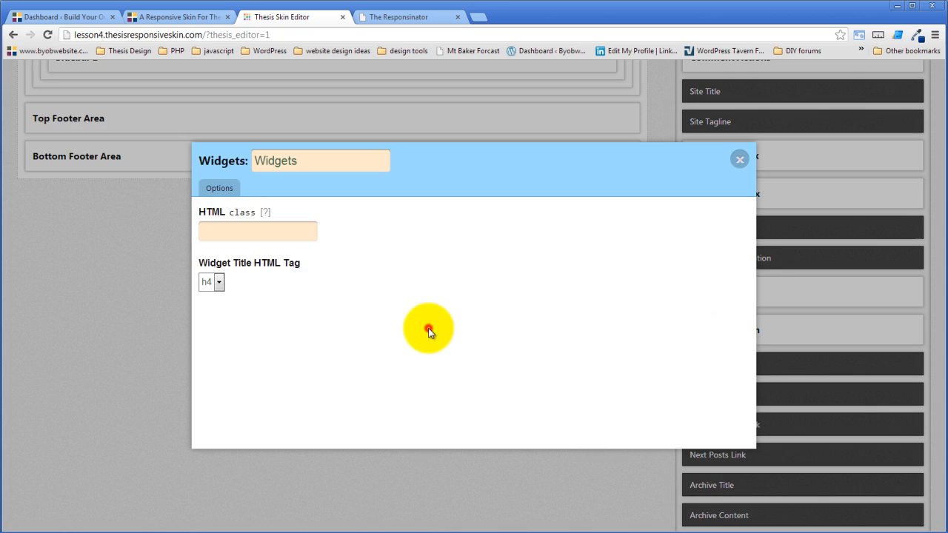
pyautogui.moveTo(314, 158); pyautogui.dragTo(220, 163)
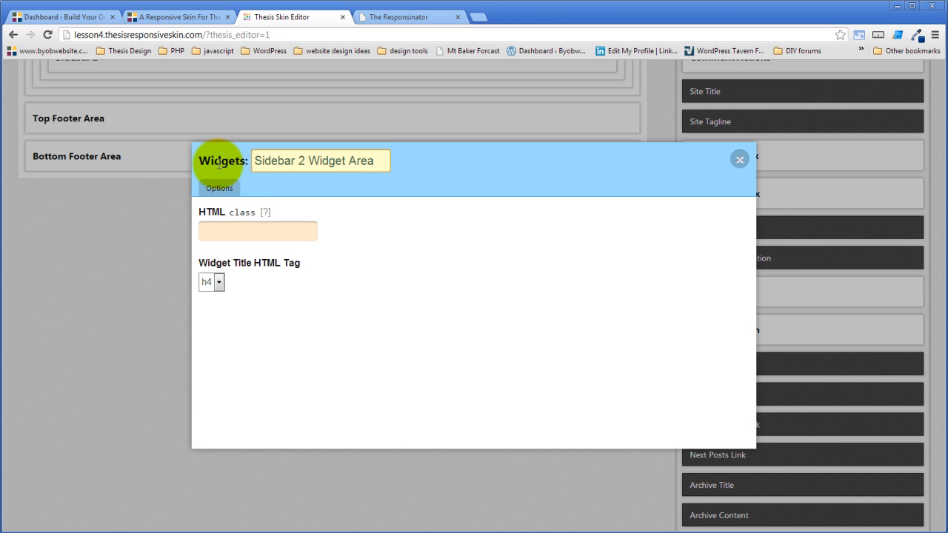
pyautogui.click(392, 317)
pyautogui.click(739, 160)
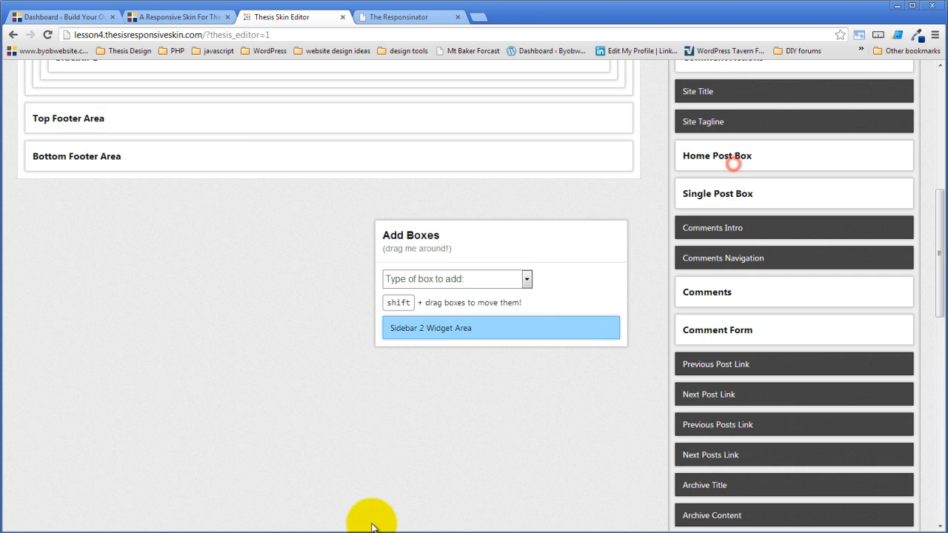
# - Place the Sidebar 2 Widget Area box inside Sidebar 2
pyautogui.scroll(4, 366, 515)
pyautogui.scroll(-2, 366, 515)
pyautogui.moveTo(560, 441); pyautogui.dragTo(349, 176)
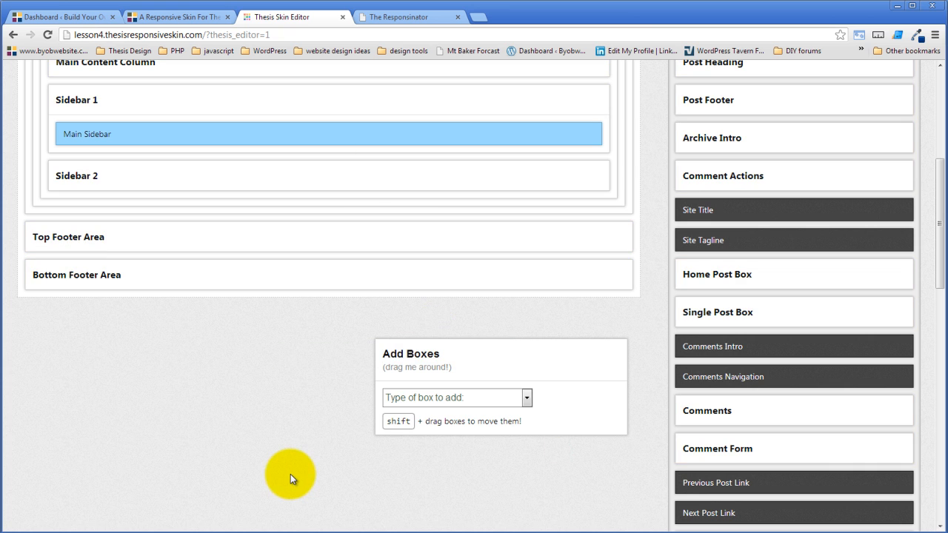
pyautogui.click(597, 173)
# - Save the 3 column template and switch to the open BYOB Agility responsive skin page in the browser
pyautogui.scroll(4, 326, 415)
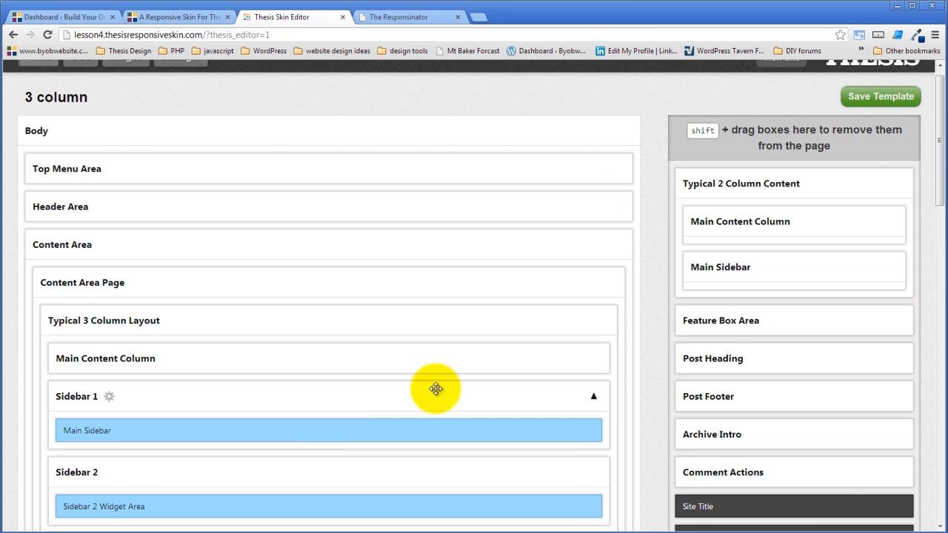
pyautogui.click(881, 98)
pyautogui.scroll(1, 604, 194)
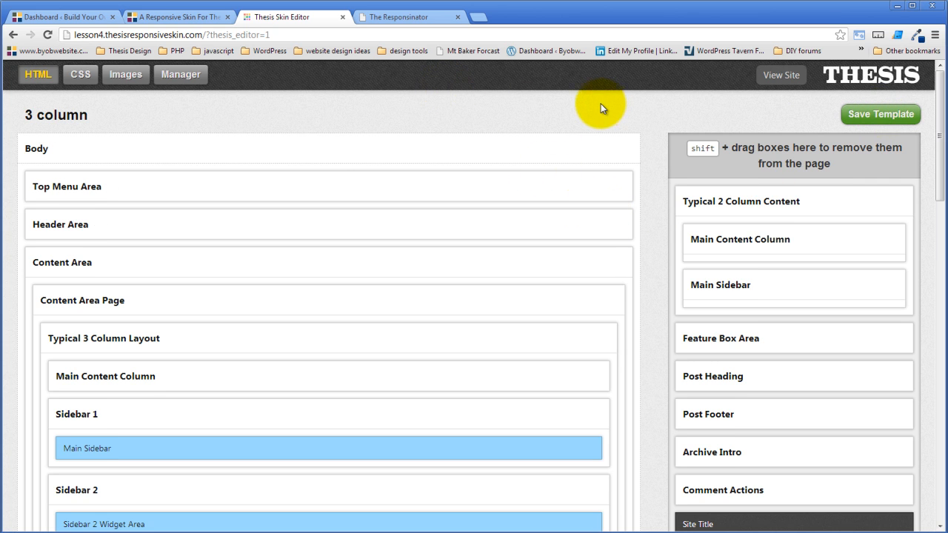
pyautogui.click(198, 16)
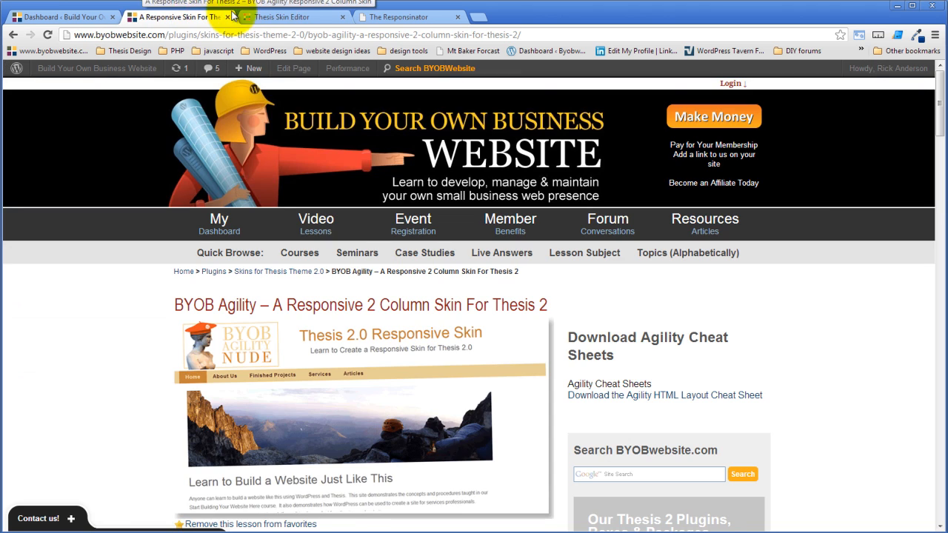
# - Open the lesson site's WordPress admin in a new browser tab and open Sample Page for editing
pyautogui.click(280, 17)
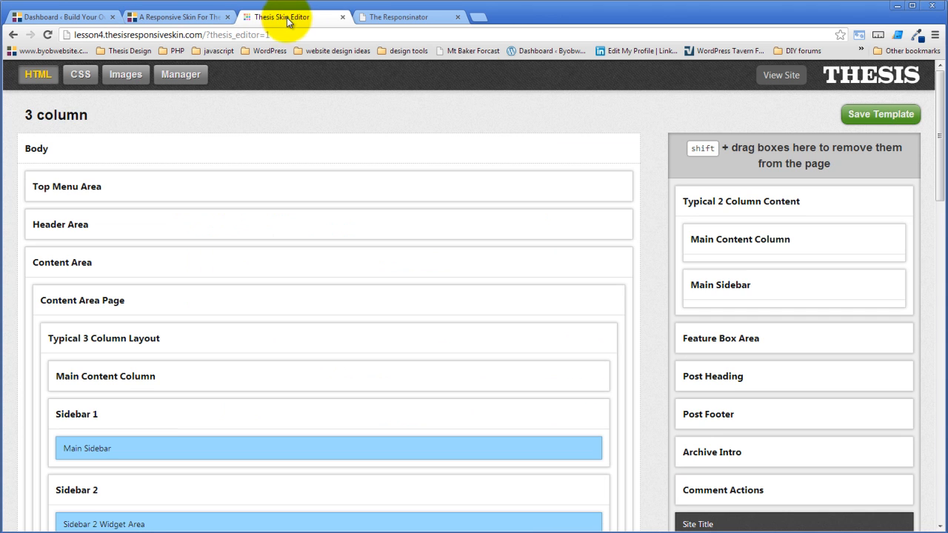
pyautogui.rightClick(850, 80)
pyautogui.click(851, 87)
pyautogui.click(418, 10)
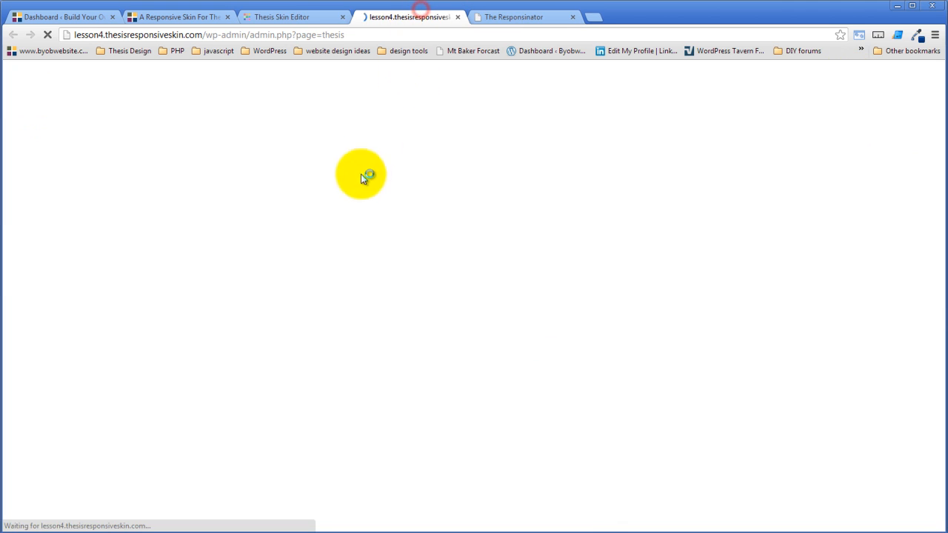
pyautogui.moveTo(96, 162)
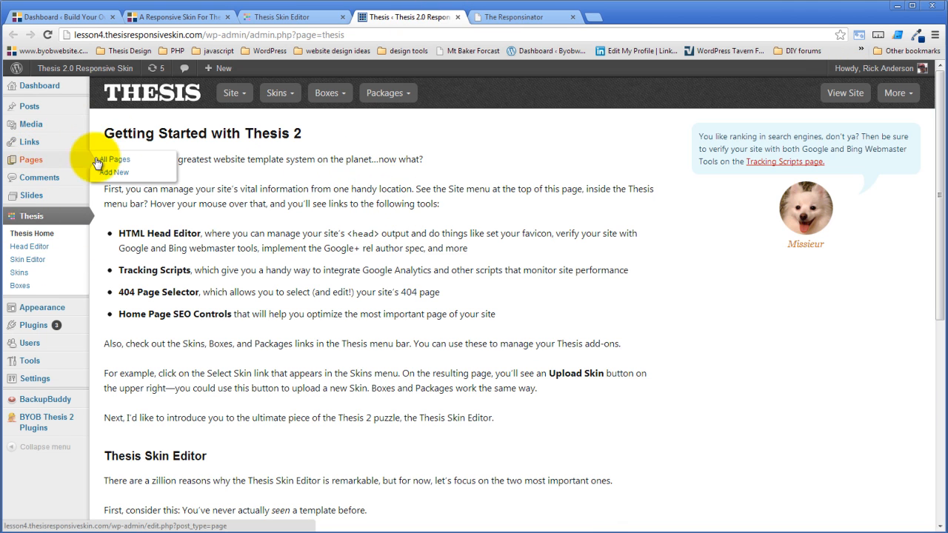
pyautogui.click(143, 161)
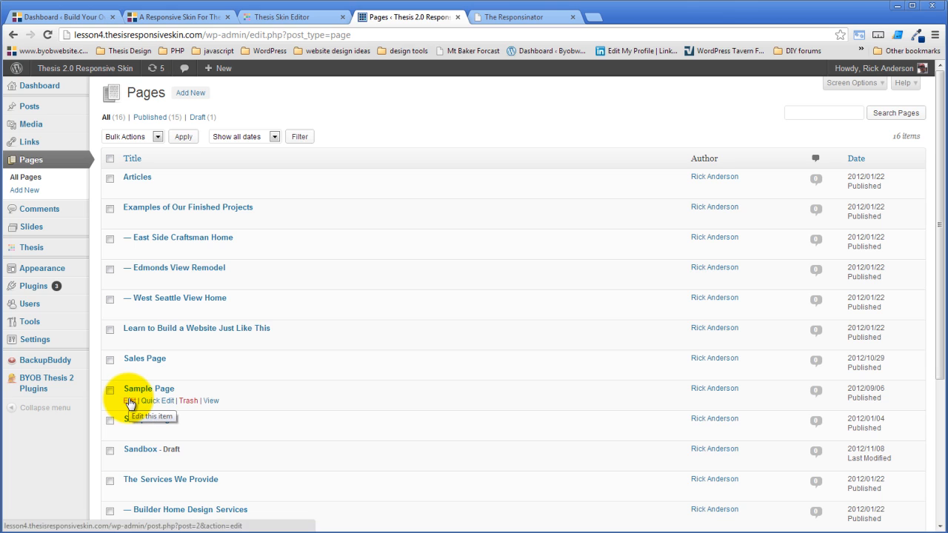
pyautogui.click(129, 402)
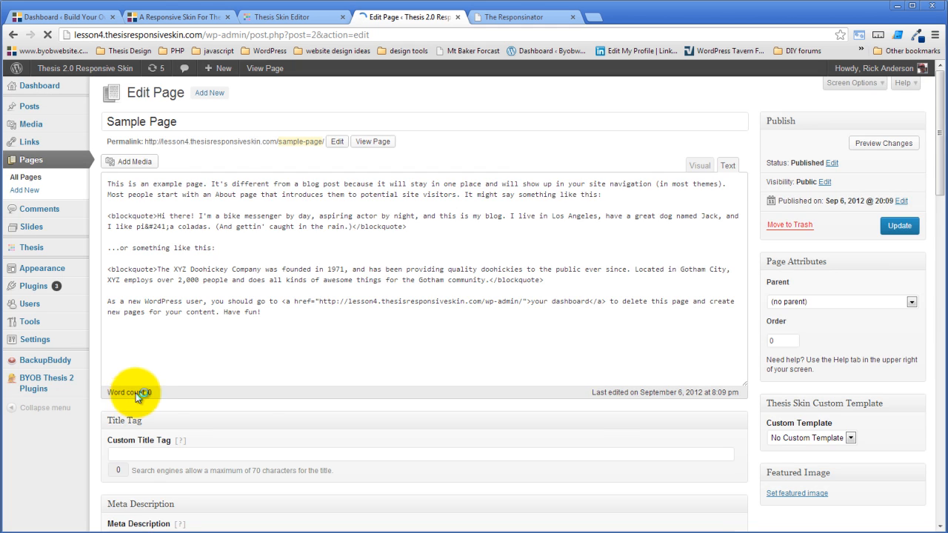
# - Assign the 3 column custom template to Sample Page and update the page
pyautogui.click(821, 437)
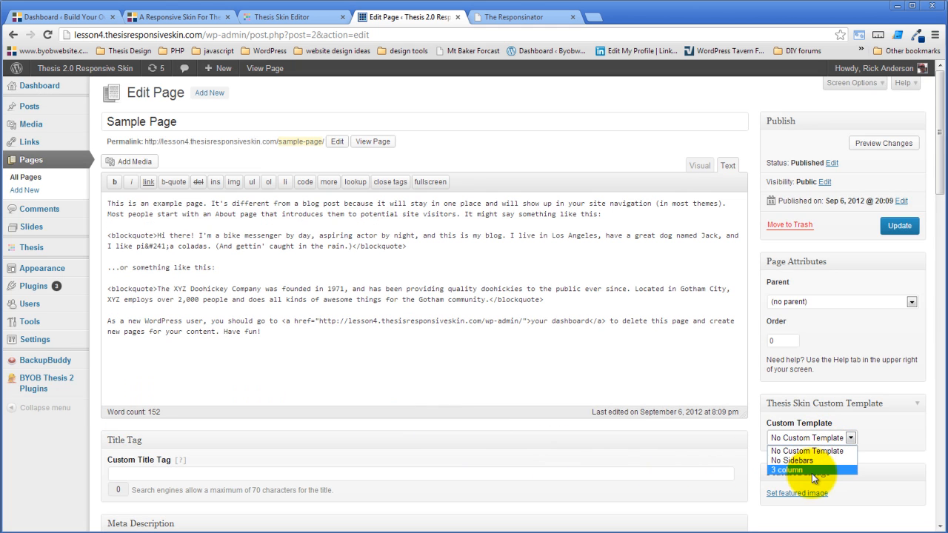
pyautogui.click(813, 471)
pyautogui.click(899, 225)
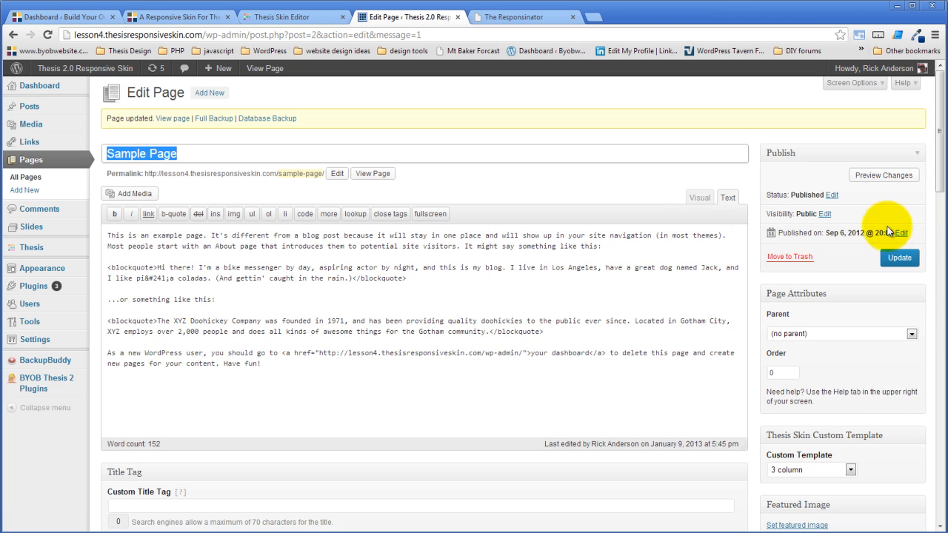
# - View the published Sample Page and look over its three-column layout
pyautogui.click(373, 175)
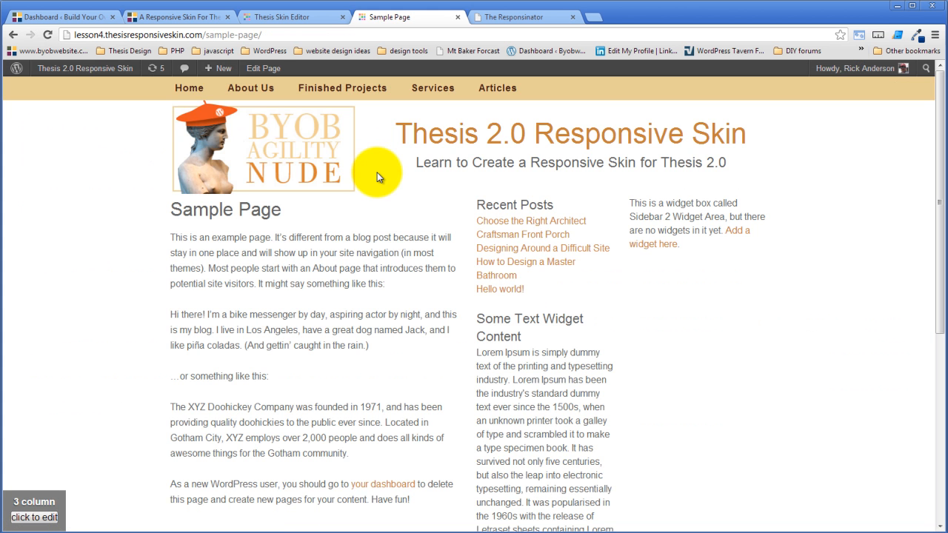
pyautogui.scroll(-3, 395, 263)
pyautogui.scroll(3, 381, 254)
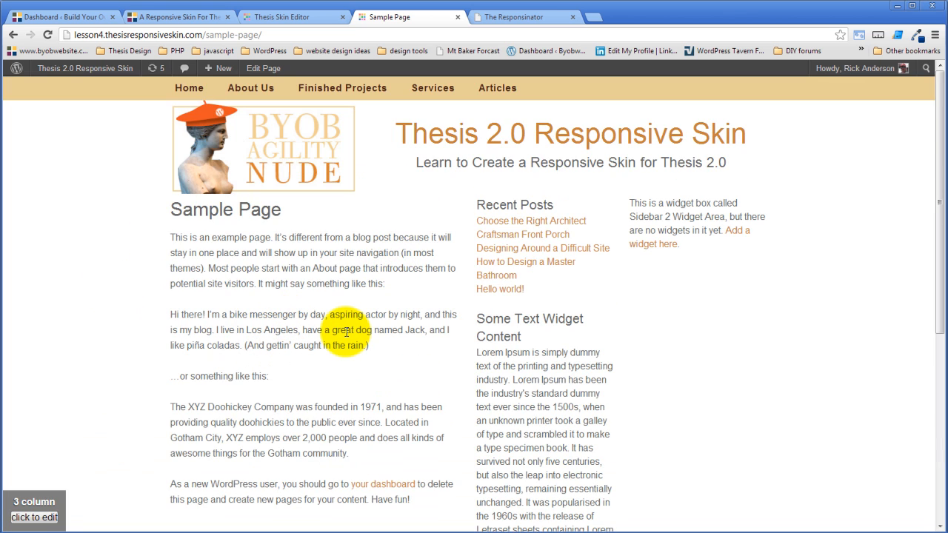
# - Move the Top Menu Area below the Header Area in the 3 column template and save the template
pyautogui.click(299, 23)
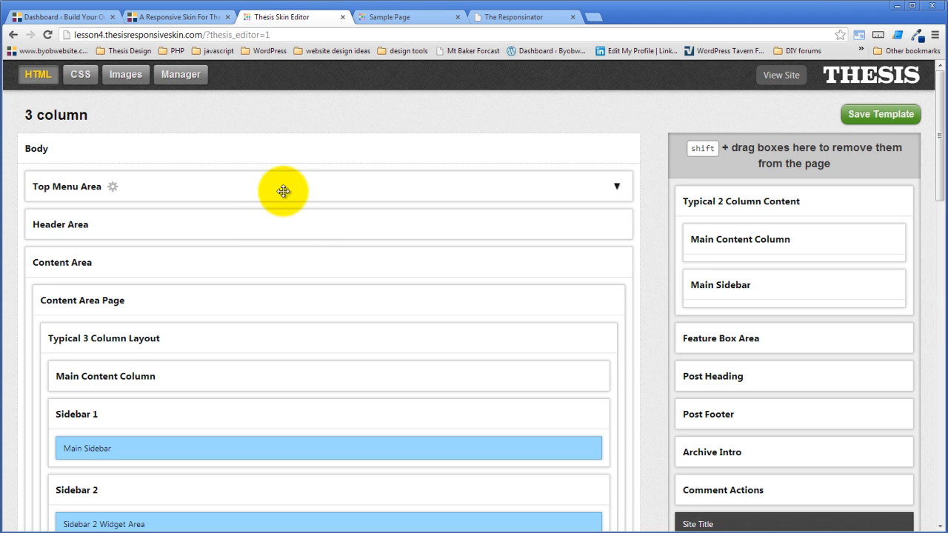
pyautogui.moveTo(284, 185); pyautogui.dragTo(286, 244)
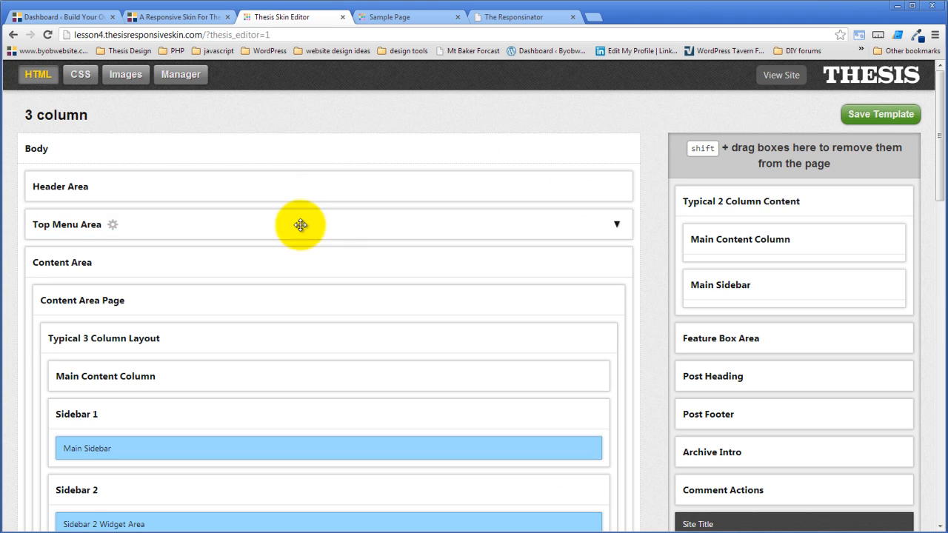
pyautogui.click(878, 117)
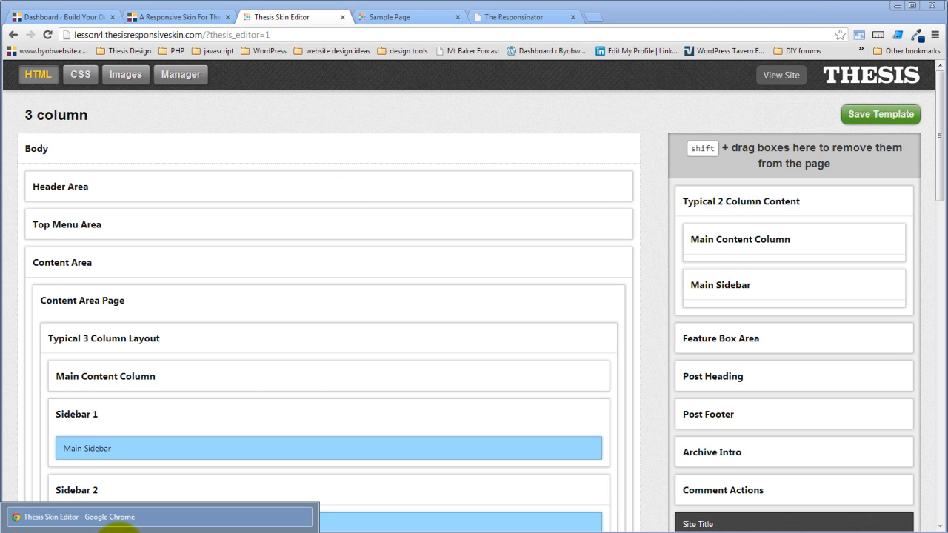
# - Check the menu's position relative to the header in the canvas preview window and on the reloaded Sample Page
pyautogui.click(118, 531)
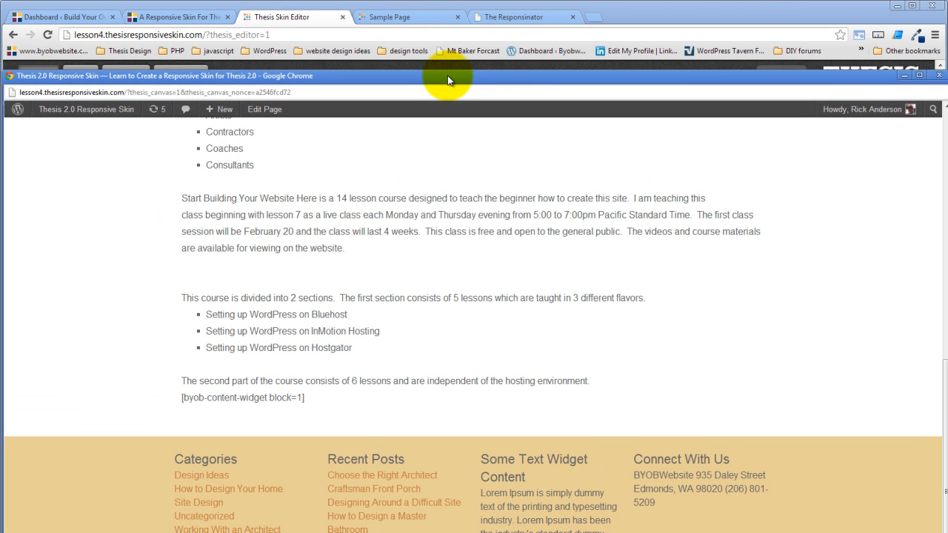
pyautogui.moveTo(447, 76); pyautogui.dragTo(435, 110)
pyautogui.scroll(8, 496, 312)
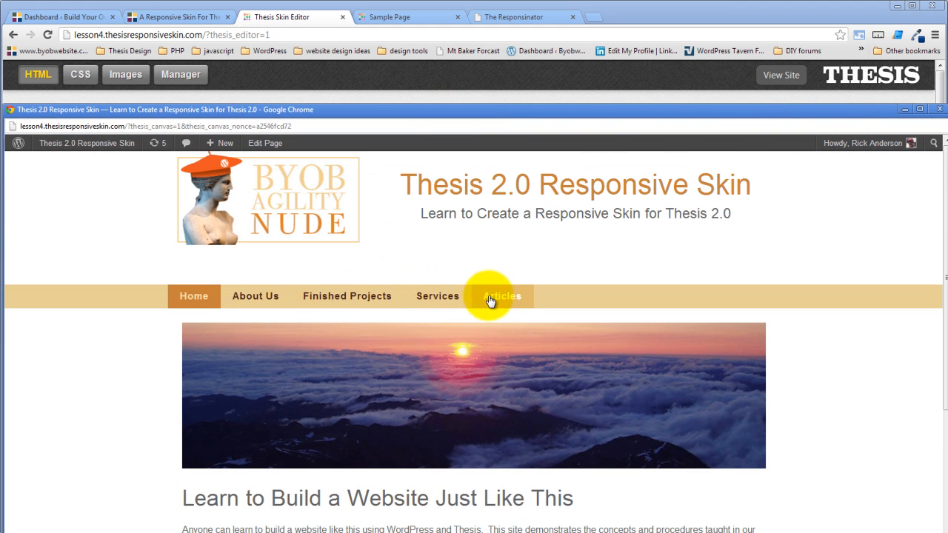
pyautogui.click(940, 109)
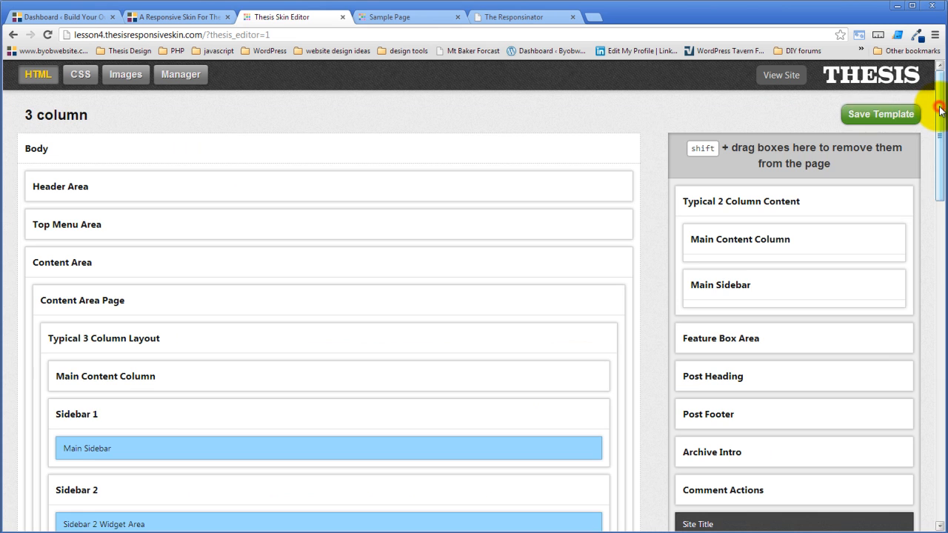
pyautogui.click(425, 18)
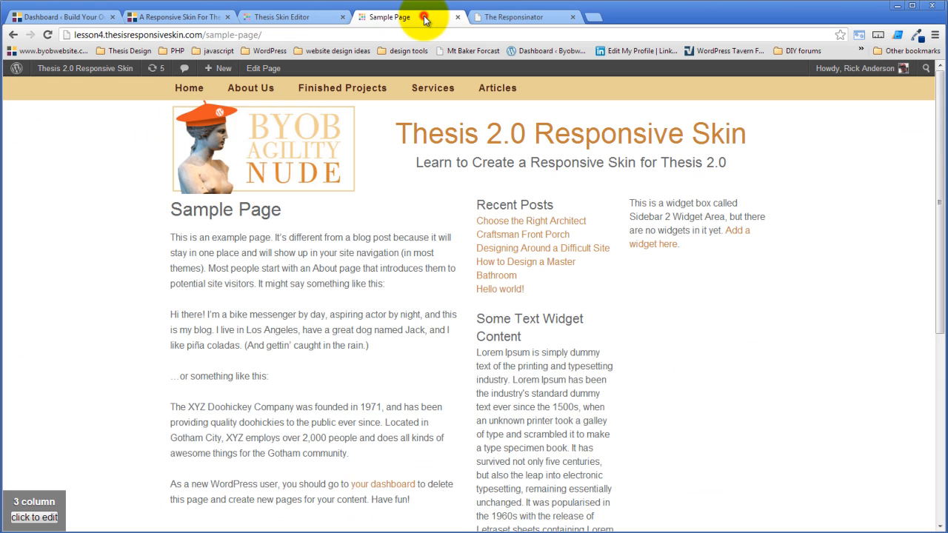
pyautogui.click(47, 35)
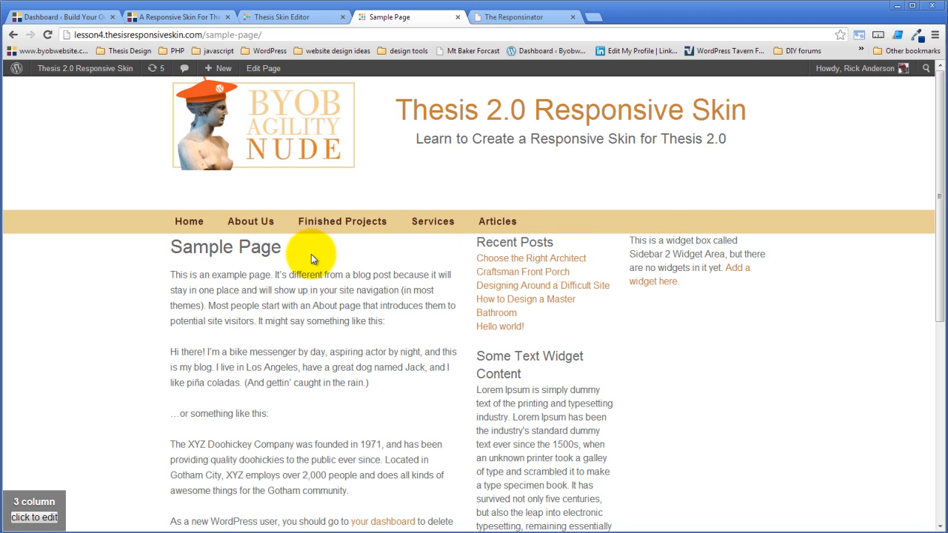
# - Review the top and bottom padding options of the Typical 3 Column Layout wrapper in the skin editor
pyautogui.click(276, 17)
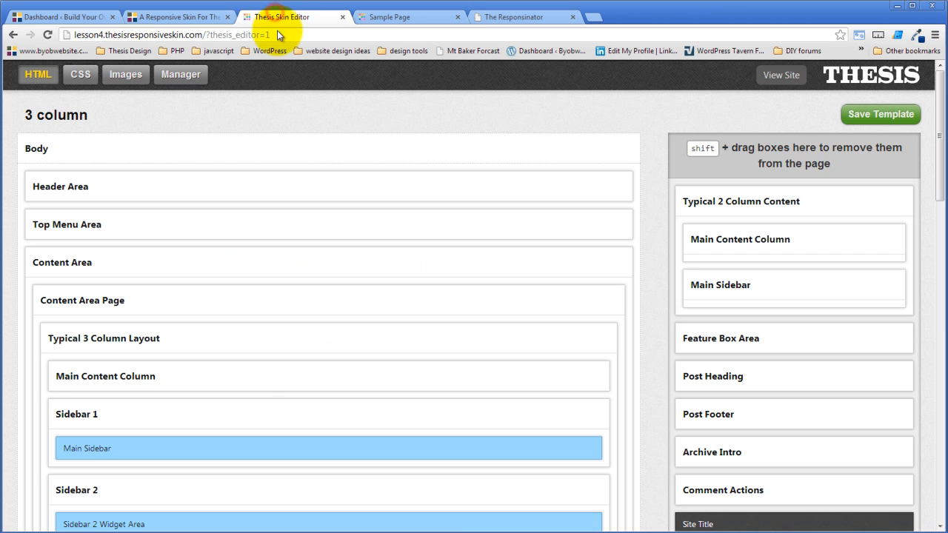
pyautogui.moveTo(187, 335)
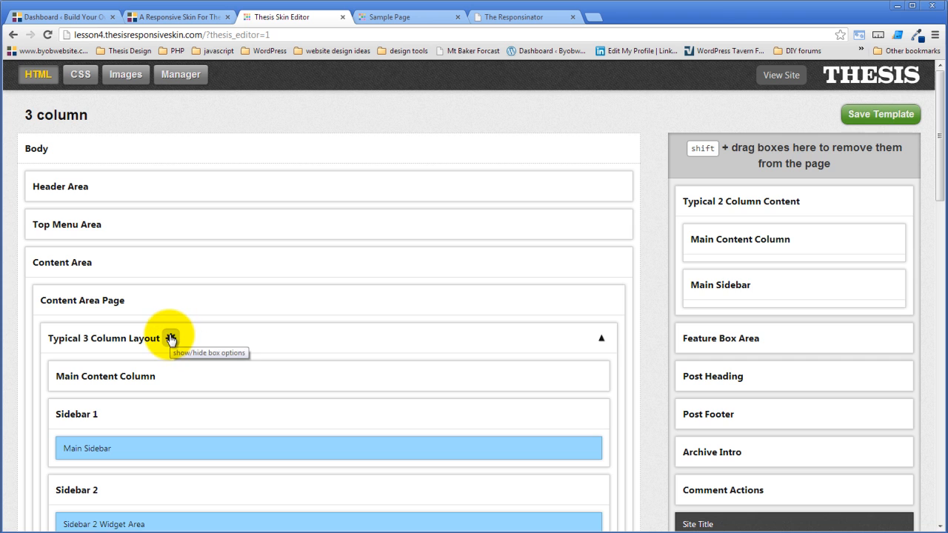
pyautogui.click(170, 338)
pyautogui.click(301, 315)
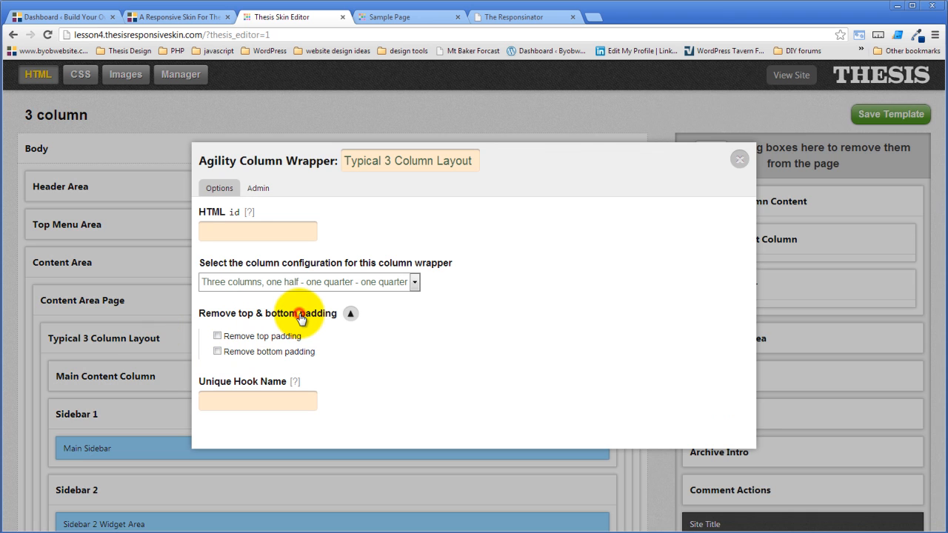
pyautogui.click(453, 322)
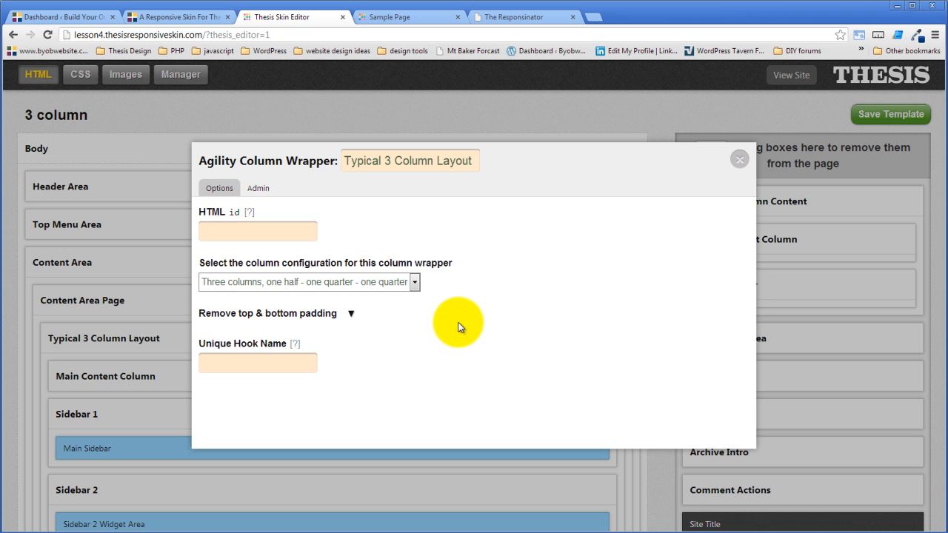
pyautogui.click(458, 324)
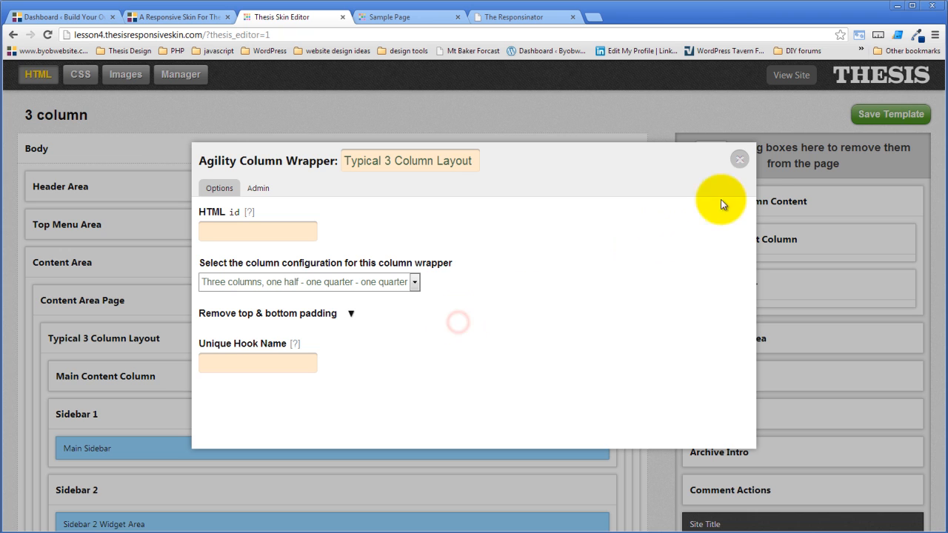
pyautogui.click(741, 159)
# - Save the 3 column template again and reload Sample Page to check the spacing under the menu
pyautogui.click(881, 116)
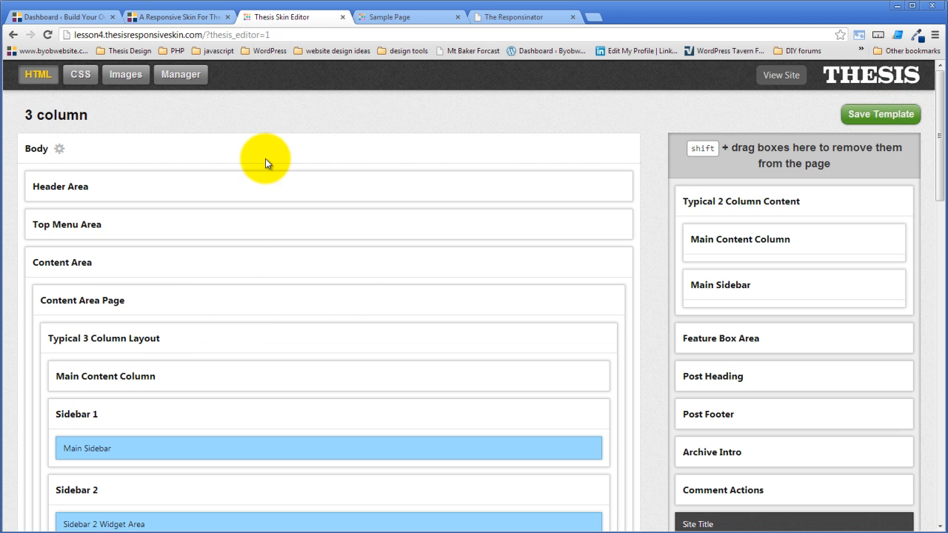
pyautogui.click(409, 15)
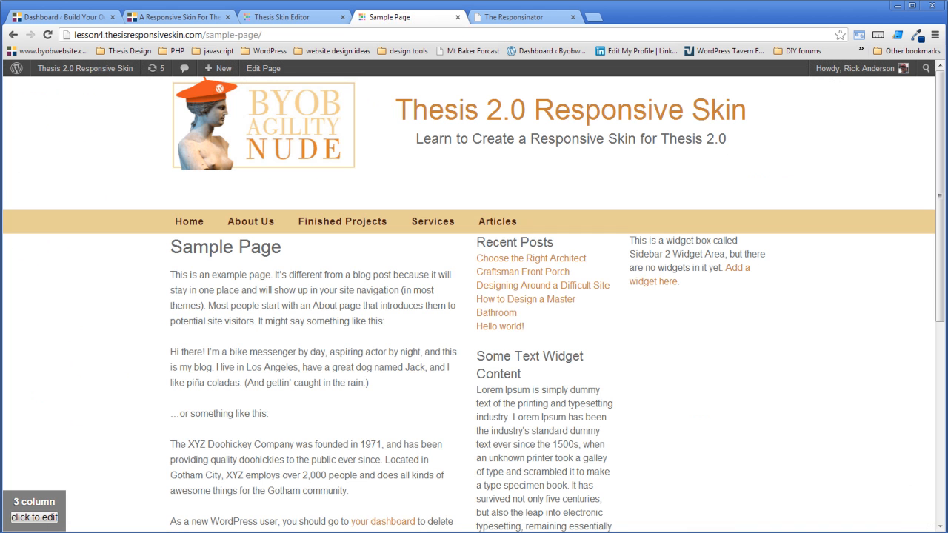
pyautogui.click(47, 34)
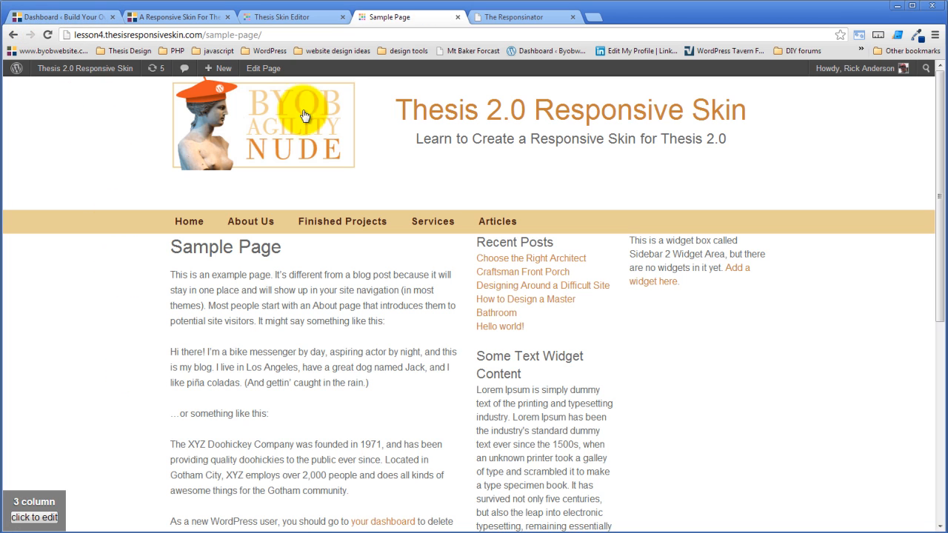
# - Inspect the contents of the Top Menu Area and the options of its Top Menu Area Page container
pyautogui.click(316, 17)
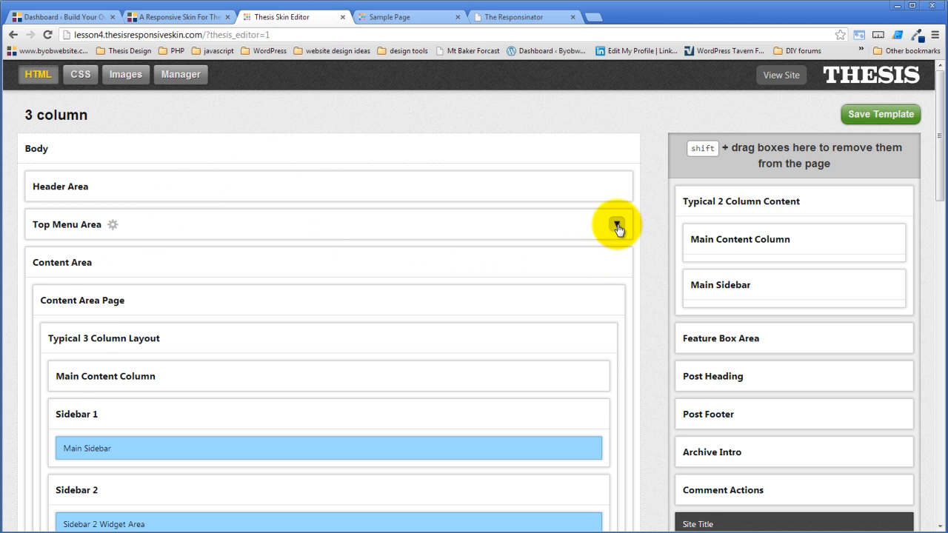
pyautogui.click(616, 225)
pyautogui.click(609, 264)
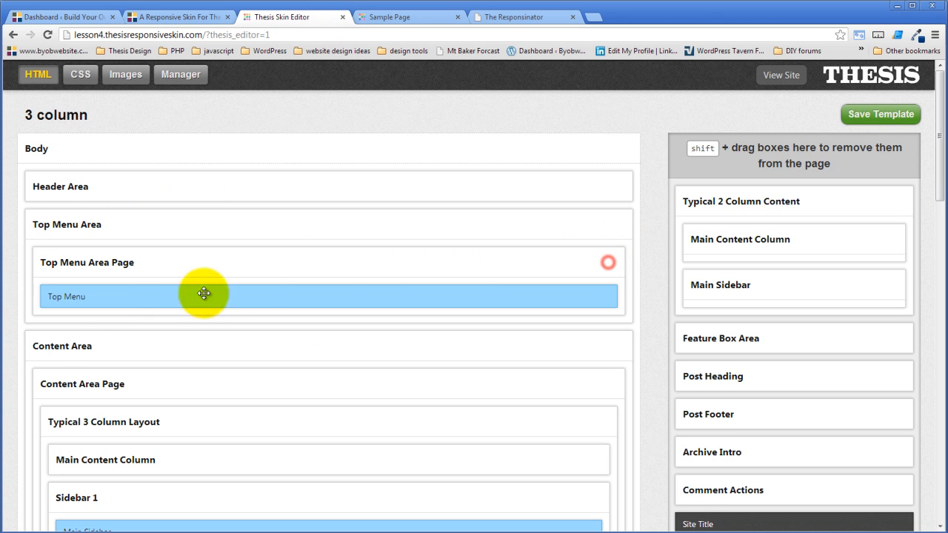
pyautogui.click(146, 263)
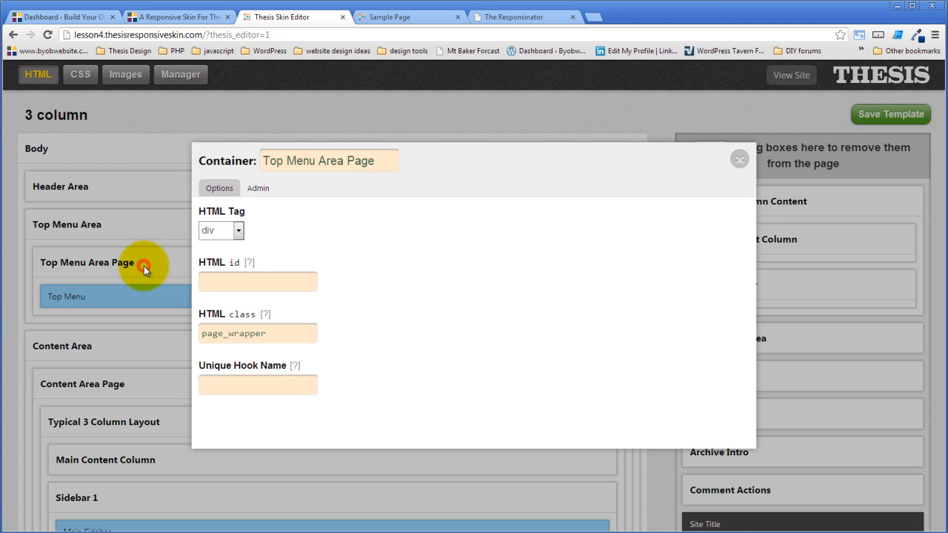
pyautogui.click(739, 161)
pyautogui.click(616, 225)
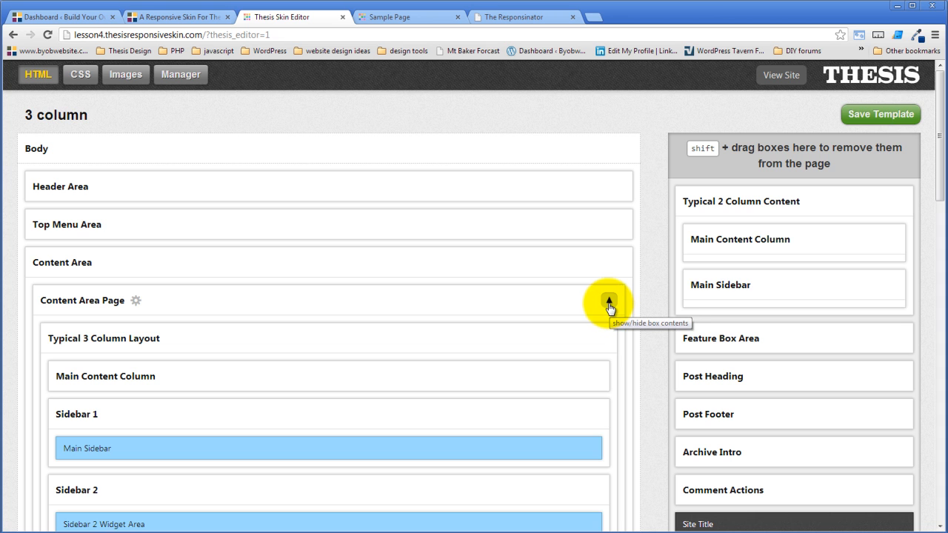
# - Examine the spacing of Sample Page's content from the menu down to the footer
pyautogui.click(418, 17)
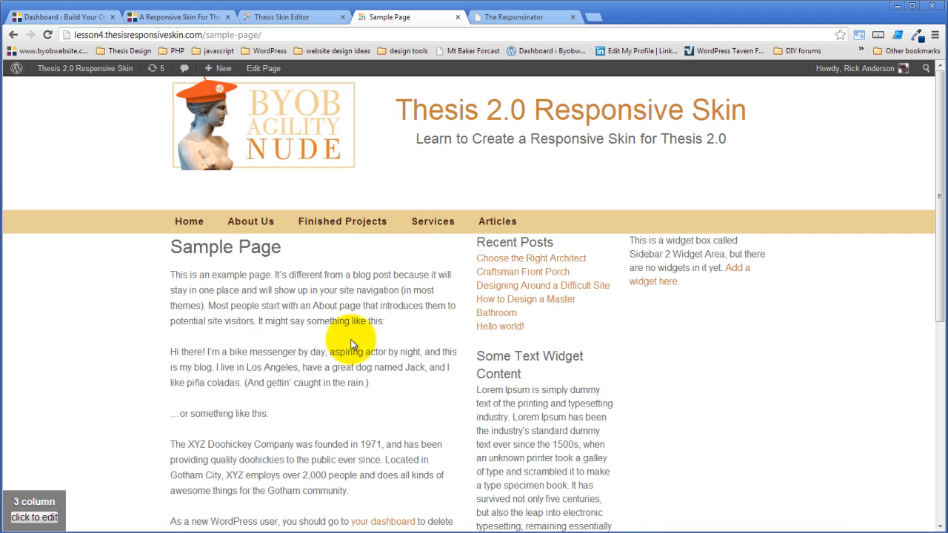
pyautogui.scroll(-5, 352, 344)
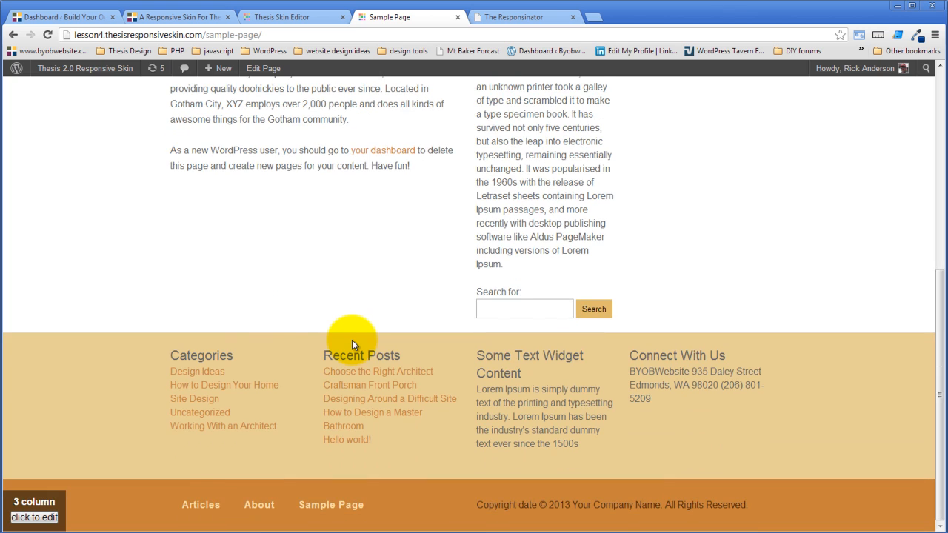
pyautogui.scroll(5, 352, 341)
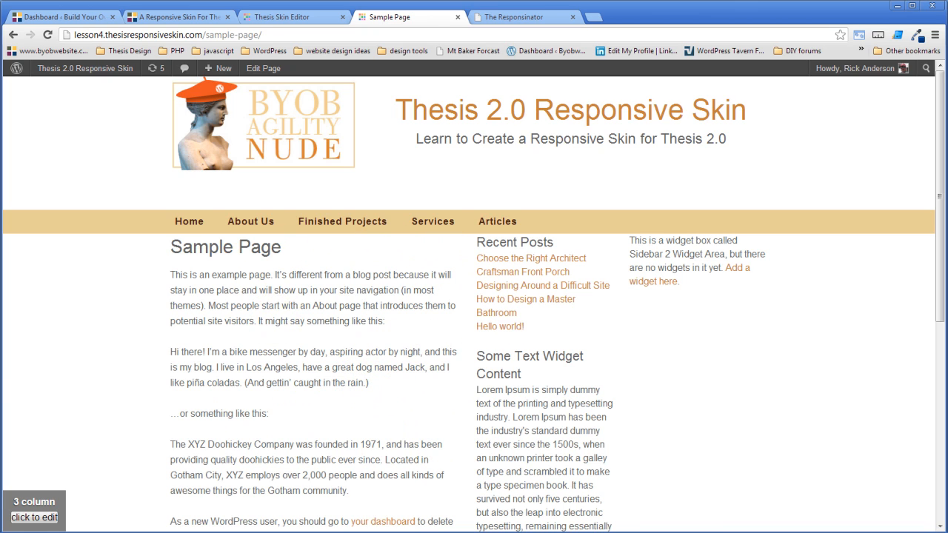
# - Return to the Thesis skin editor and open the styling options of the Content Area CSS package
pyautogui.click(318, 18)
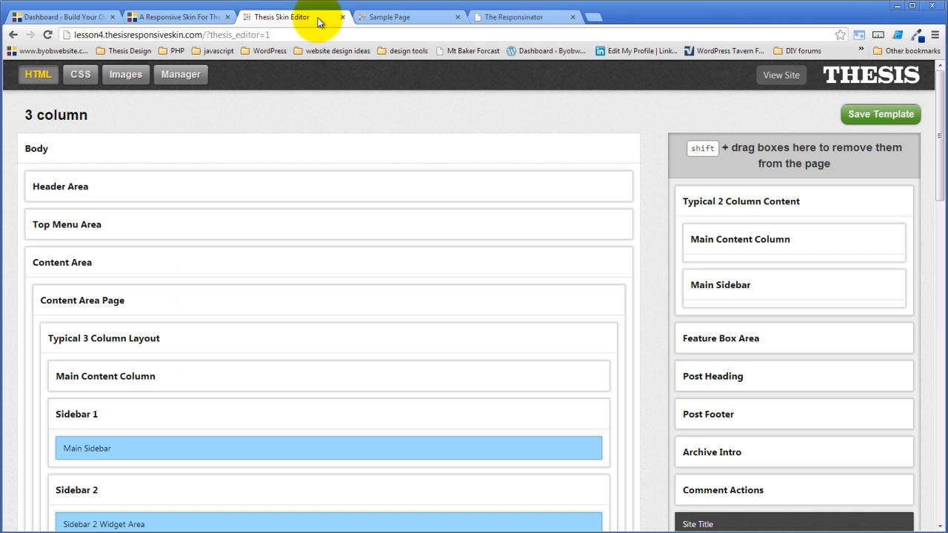
pyautogui.click(80, 74)
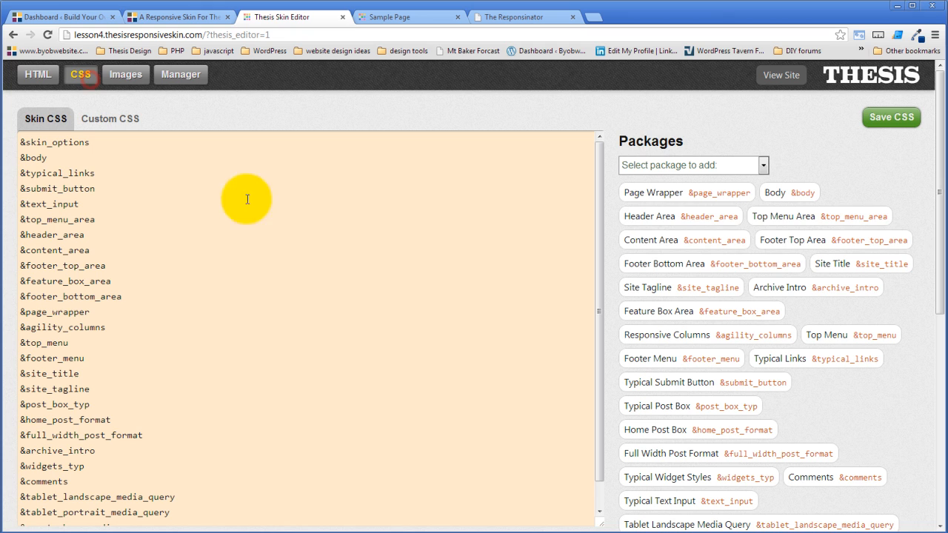
pyautogui.click(708, 242)
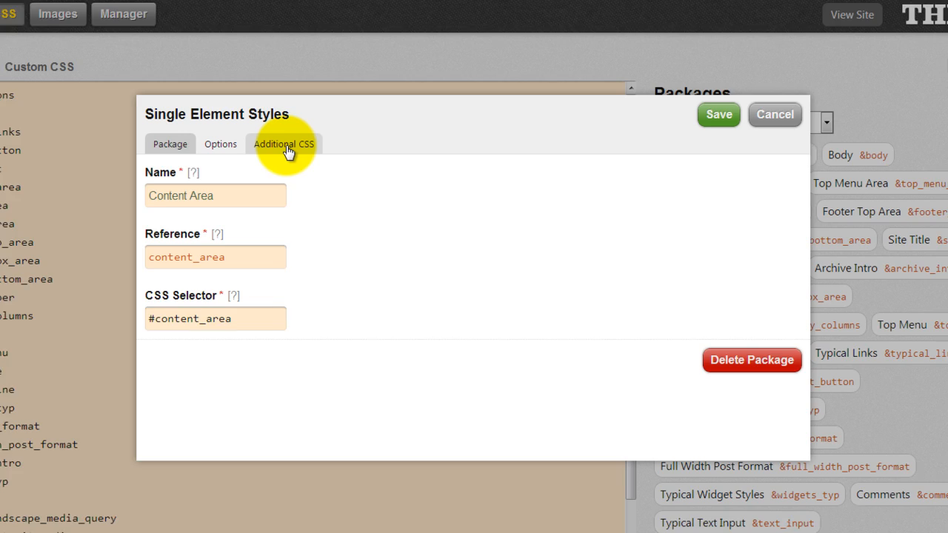
pyautogui.click(315, 183)
pyautogui.click(156, 132)
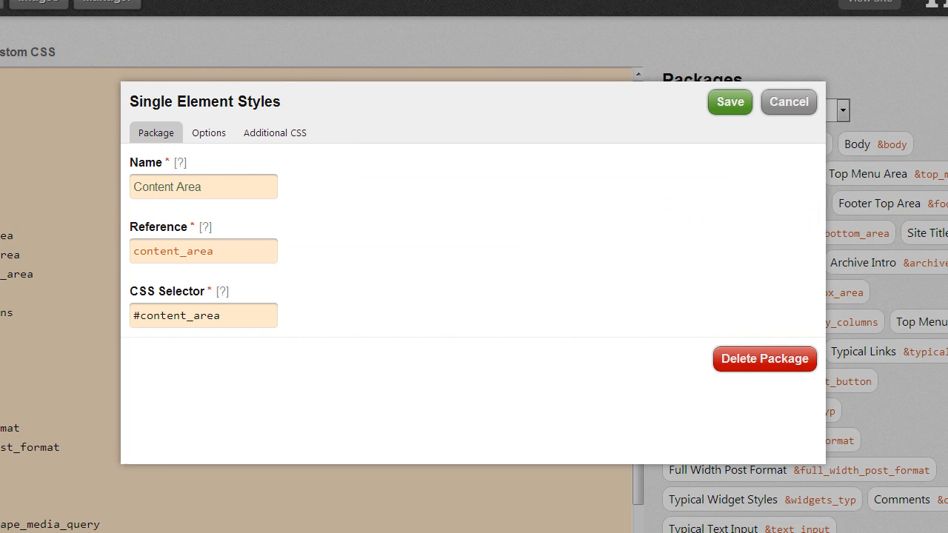
pyautogui.click(210, 140)
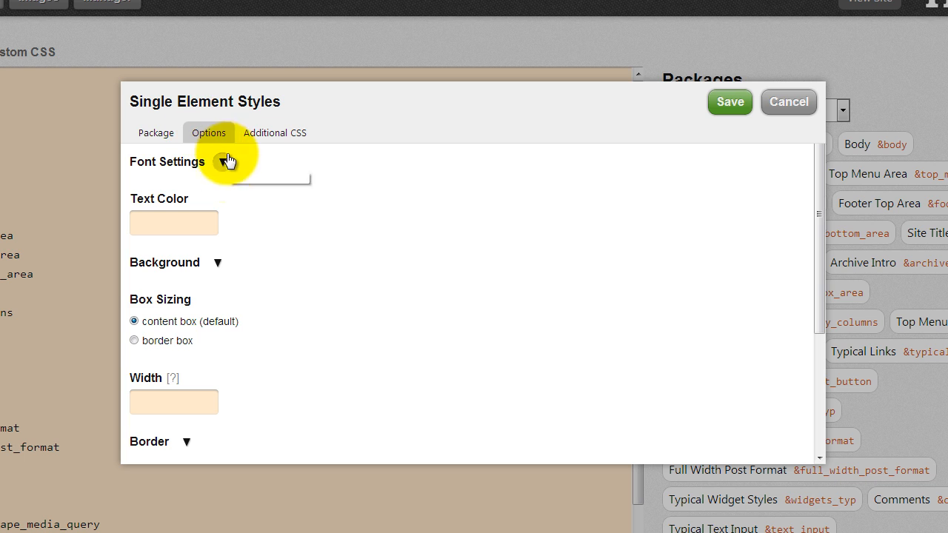
# - Set the Content Area package's top padding to $p100 and save the package
pyautogui.scroll(-3, 226, 239)
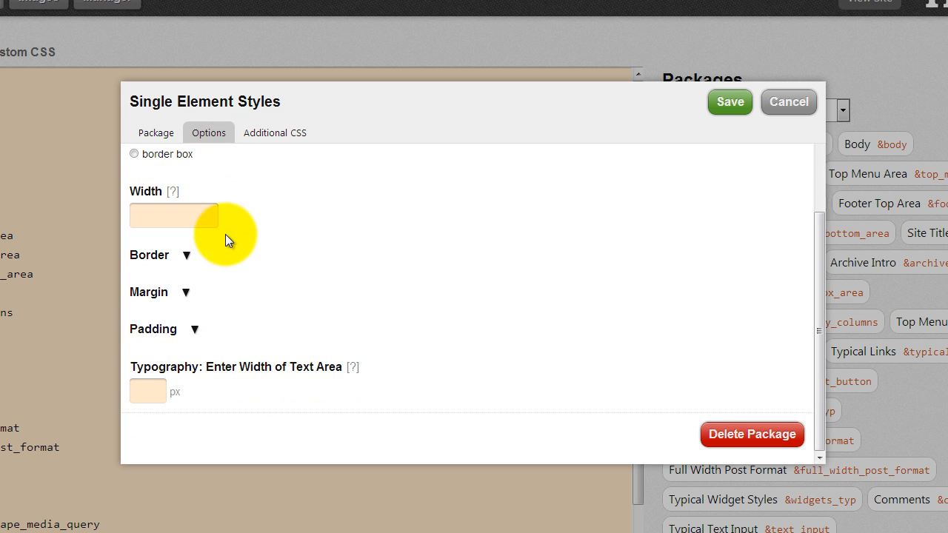
pyautogui.click(194, 328)
pyautogui.scroll(-1, 207, 329)
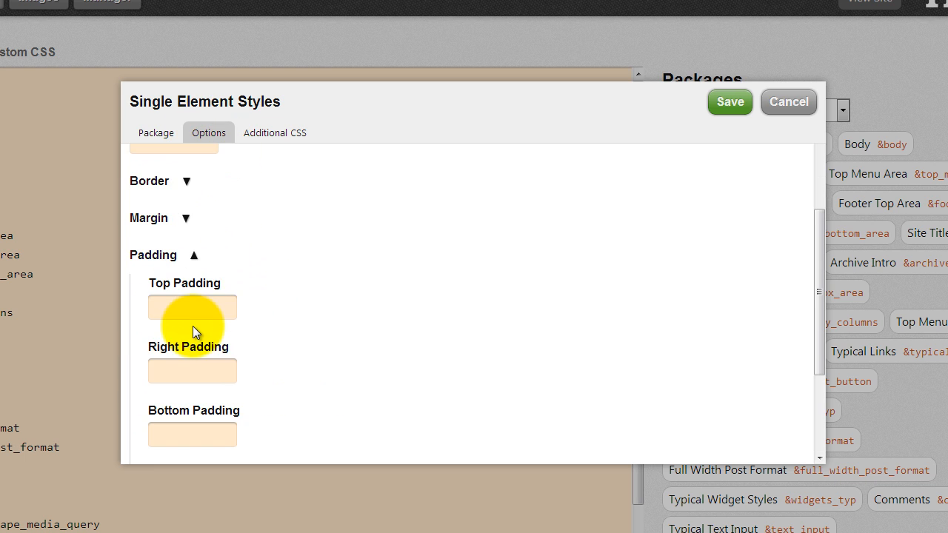
pyautogui.click(187, 308)
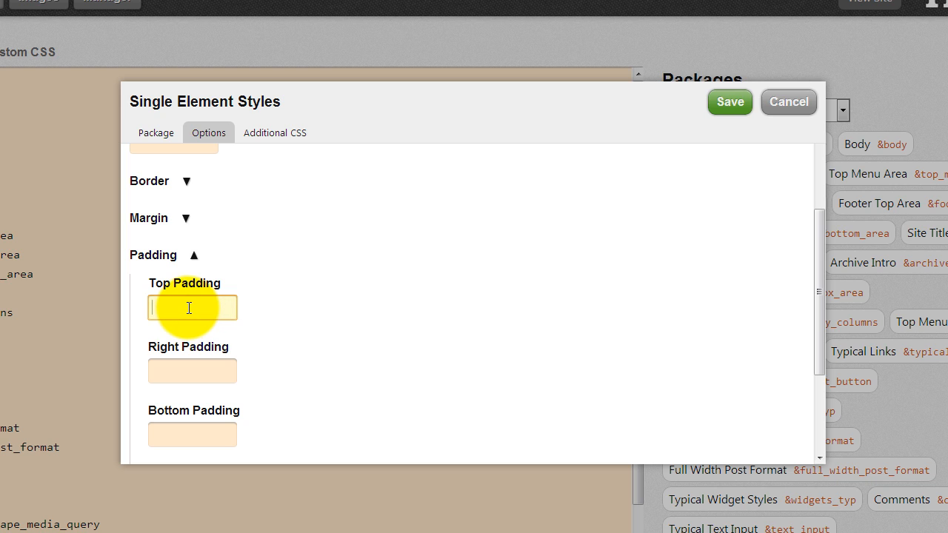
pyautogui.write('$p100')
pyautogui.click(385, 300)
pyautogui.click(731, 101)
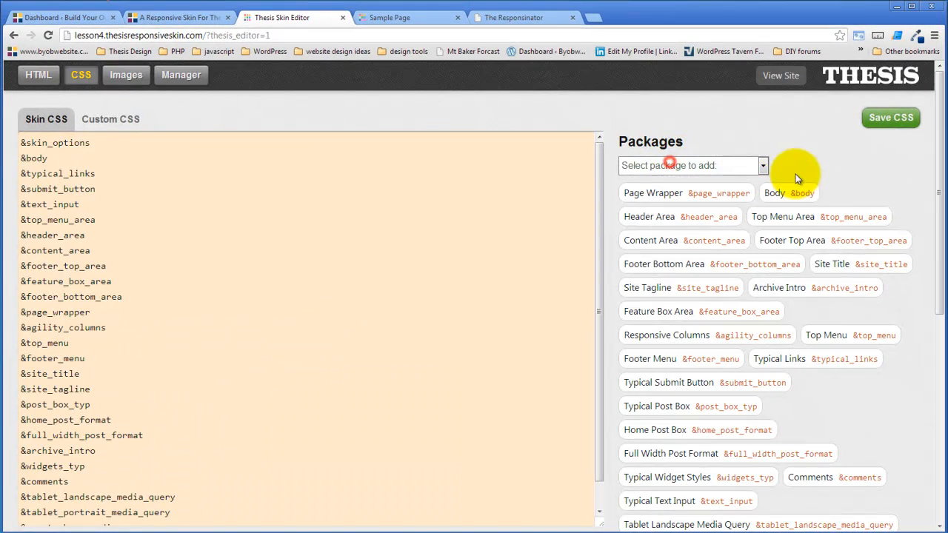
# - Save the skin CSS, compile the new stylesheets, and reload Sample Page to check the spacing under the menu
pyautogui.click(895, 121)
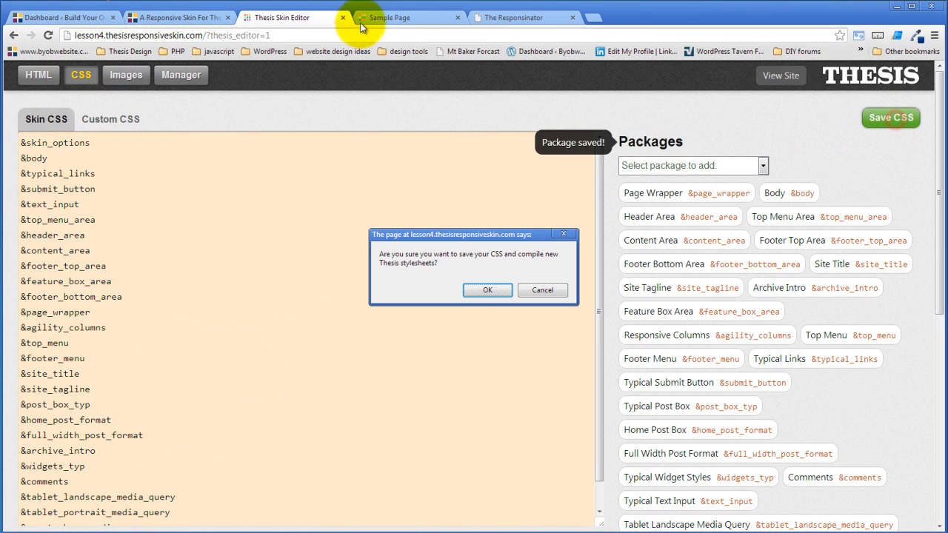
pyautogui.click(483, 290)
pyautogui.click(407, 16)
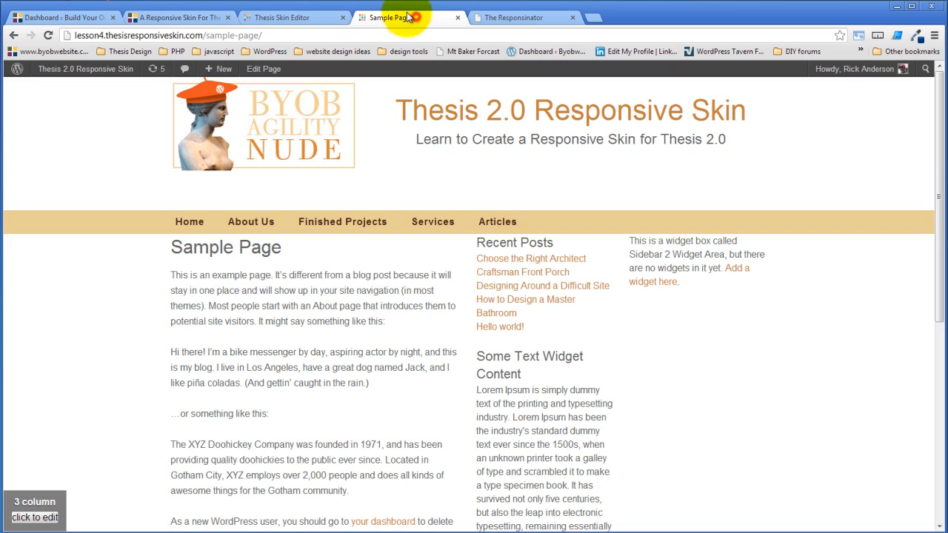
pyautogui.click(47, 35)
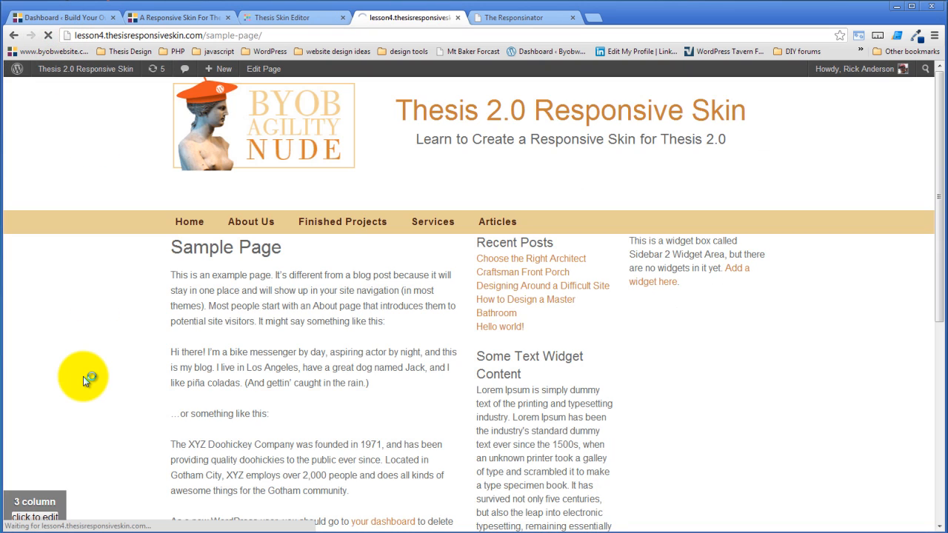